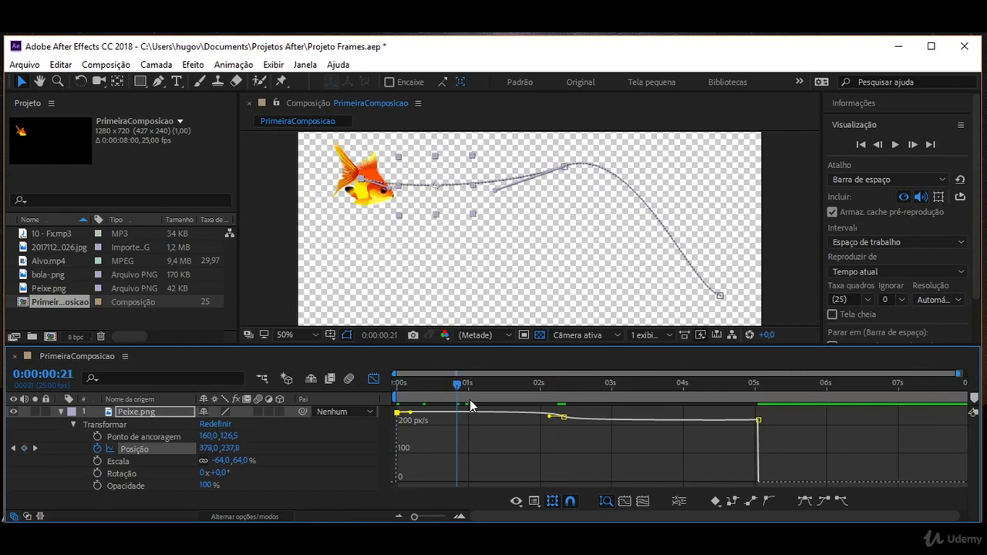
- Lower the fish's first position keyframe speed to zero, bring the middle keyframe to about 2 seconds at zero speed, and scrub the motion
{"action": "mouse_move", "coordinate": [397, 413]}
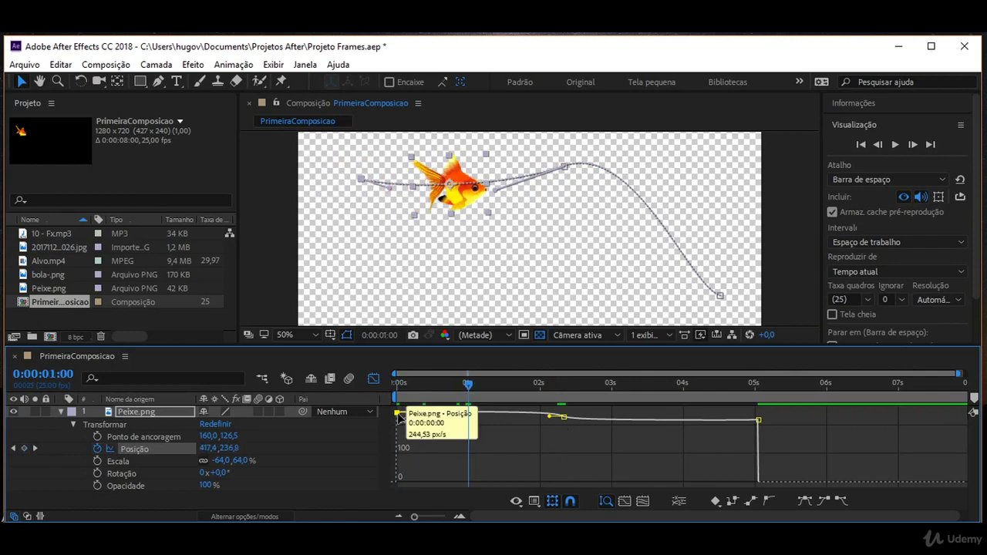
{"action": "left_click_drag", "start_coordinate": [410, 415], "coordinate": [418, 482]}
{"action": "left_click_drag", "start_coordinate": [564, 432], "coordinate": [537, 485]}
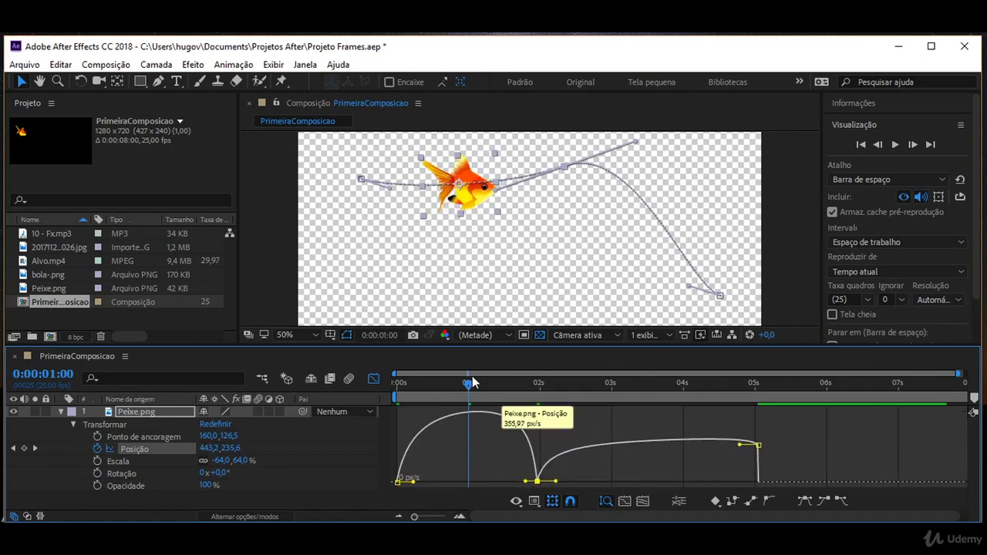
{"action": "left_click_drag", "start_coordinate": [439, 389], "coordinate": [519, 404]}
{"action": "key", "text": "Home"}
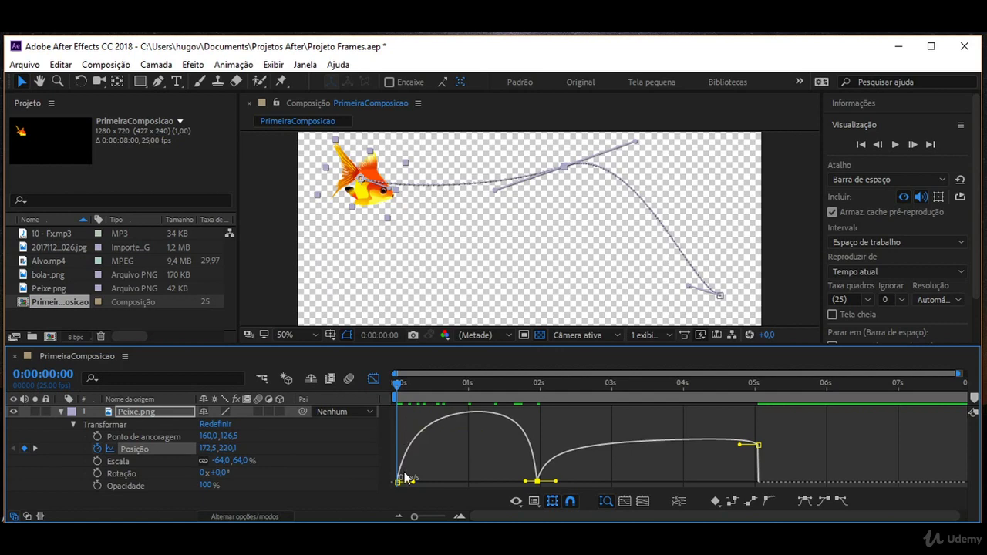
- Raise the first position keyframe's speed to about 354 px/s and scrub through the fish's fast start
{"action": "left_click_drag", "start_coordinate": [398, 482], "coordinate": [398, 417]}
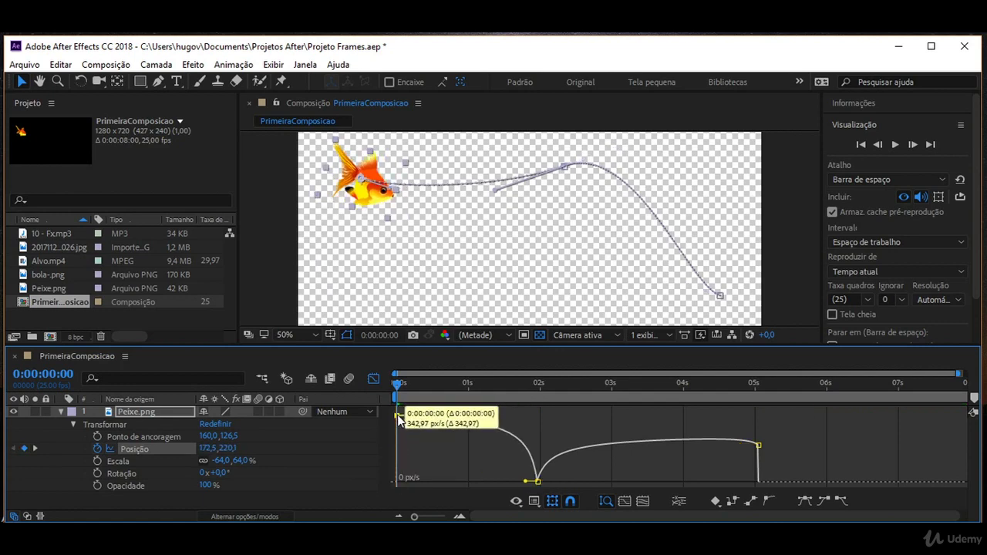
{"action": "mouse_move", "coordinate": [401, 418]}
{"action": "left_mouse_down"}
{"action": "mouse_move", "coordinate": [412, 430]}
{"action": "mouse_move", "coordinate": [399, 413]}
{"action": "left_mouse_up"}
{"action": "mouse_move", "coordinate": [538, 483]}
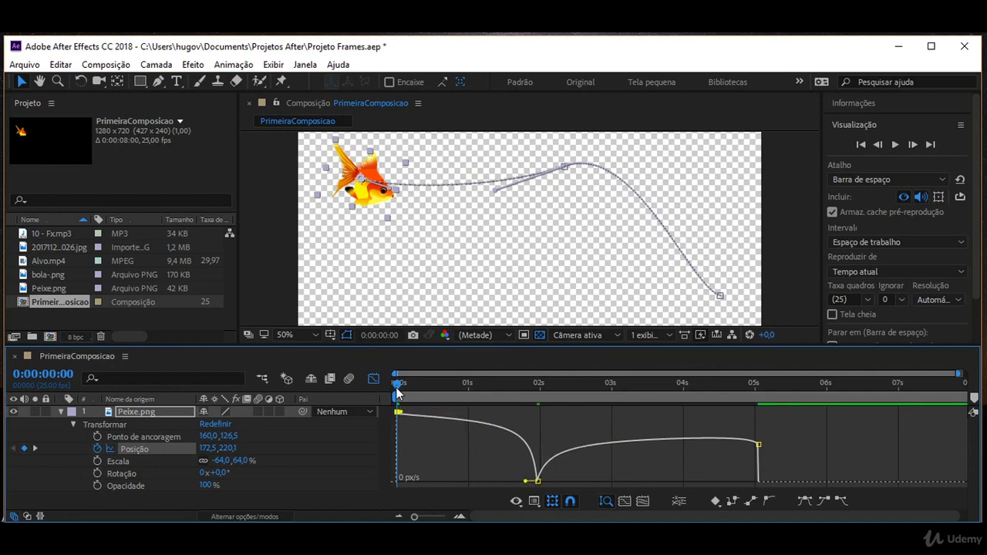
{"action": "left_click_drag", "start_coordinate": [401, 394], "coordinate": [484, 416]}
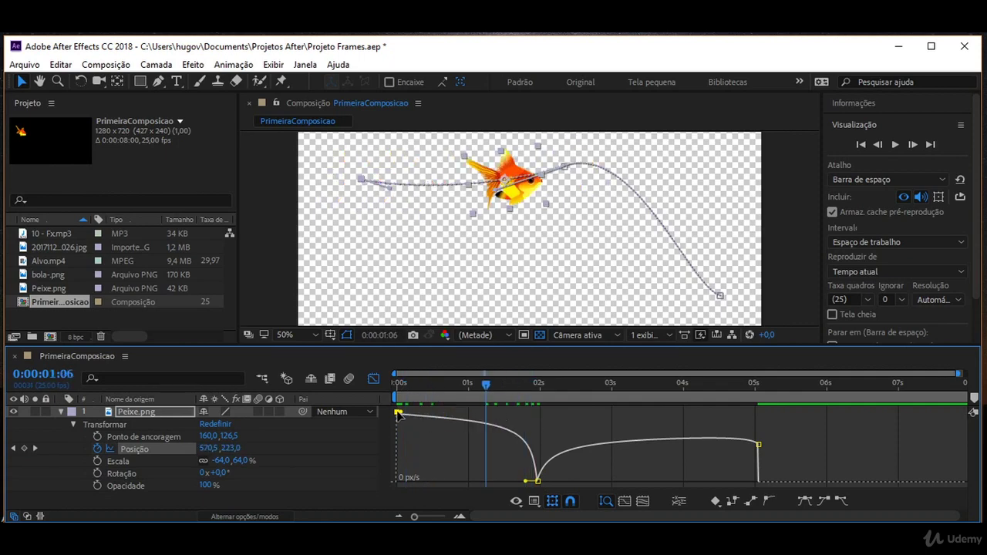
{"action": "left_click_drag", "start_coordinate": [398, 413], "coordinate": [389, 492]}
{"action": "left_click_drag", "start_coordinate": [407, 452], "coordinate": [415, 426]}
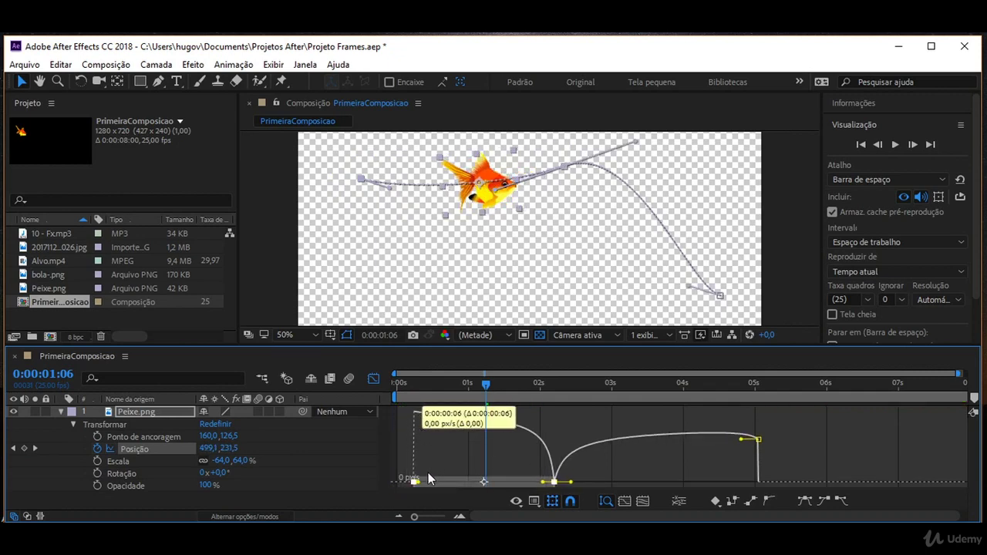
{"action": "left_click_drag", "start_coordinate": [428, 473], "coordinate": [428, 473]}
{"action": "key", "text": "ctrl+z"}
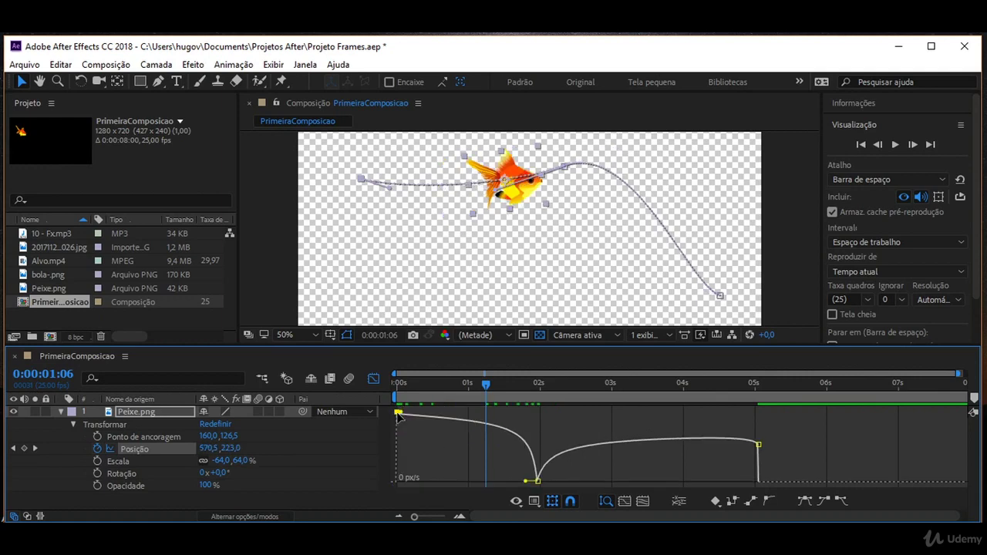
- Lower the first position keyframe's speed to about 9 px/s and shift the zero-speed middle keyframe to about 1.8 seconds
{"action": "left_click", "coordinate": [399, 415]}
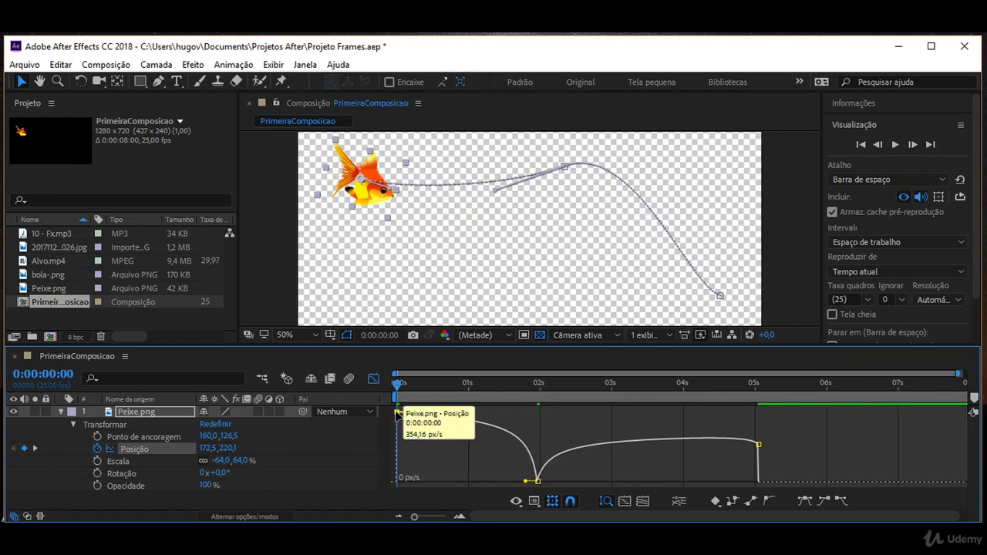
{"action": "left_click_drag", "start_coordinate": [402, 422], "coordinate": [394, 484]}
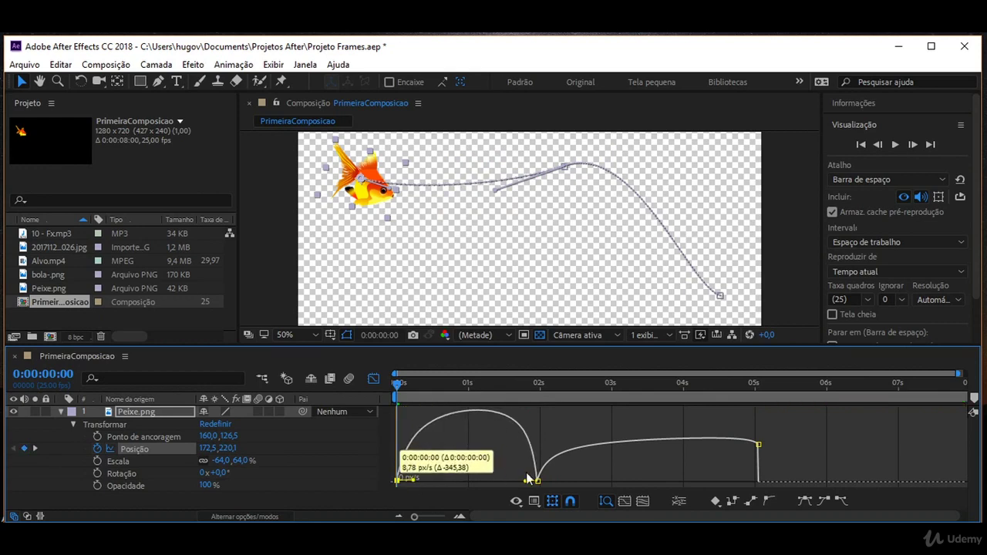
{"action": "mouse_move", "coordinate": [539, 483]}
{"action": "left_mouse_down"}
{"action": "mouse_move", "coordinate": [531, 488]}
{"action": "mouse_move", "coordinate": [535, 469]}
{"action": "mouse_move", "coordinate": [542, 482]}
{"action": "left_mouse_up"}
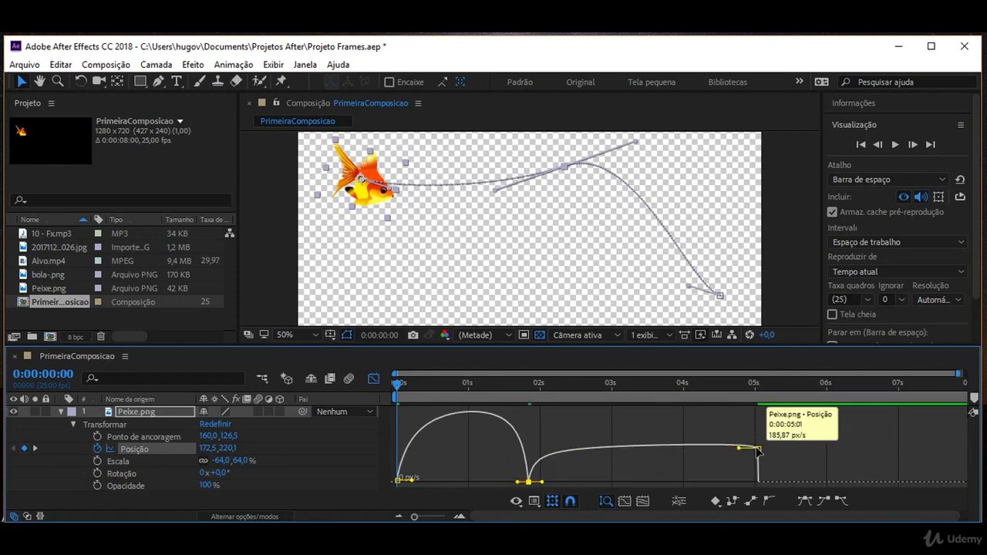
- Move the last position keyframe to 0:00:03:14, lengthen its incoming speed handle, and preview the fish's animation
{"action": "left_click_drag", "start_coordinate": [759, 449], "coordinate": [655, 451]}
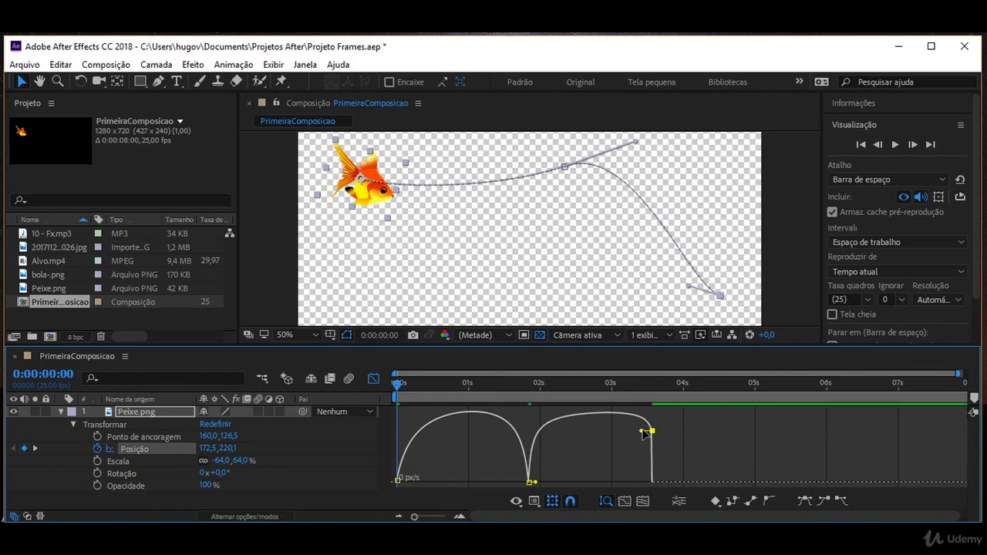
{"action": "mouse_move", "coordinate": [643, 434]}
{"action": "left_mouse_down"}
{"action": "mouse_move", "coordinate": [636, 449]}
{"action": "mouse_move", "coordinate": [610, 456]}
{"action": "mouse_move", "coordinate": [637, 442]}
{"action": "mouse_move", "coordinate": [638, 427]}
{"action": "left_mouse_up"}
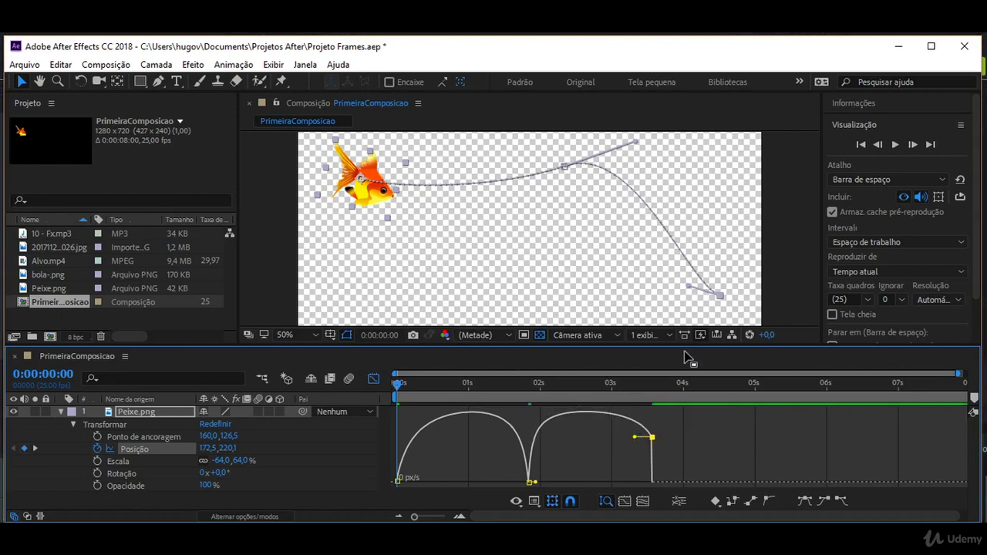
{"action": "left_click", "coordinate": [895, 146]}
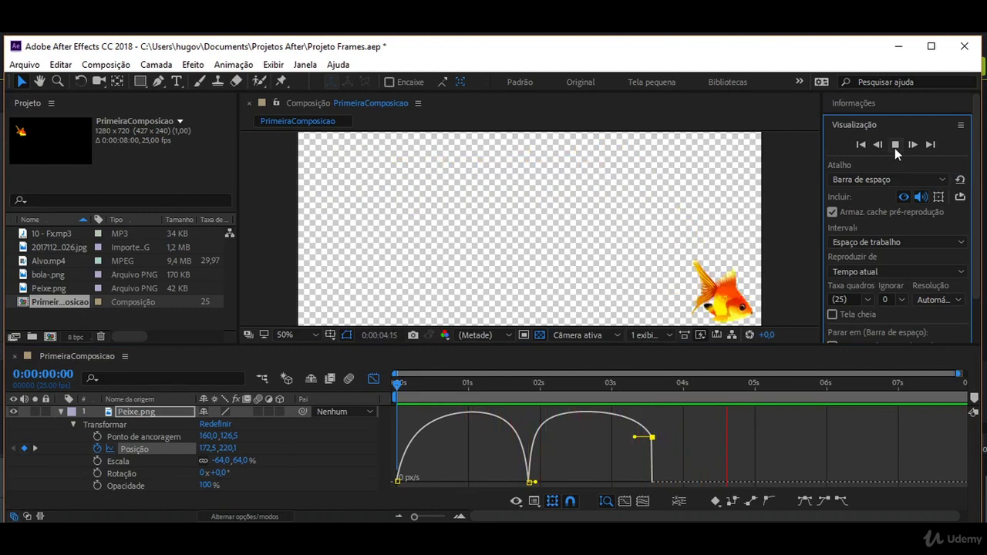
{"action": "left_click", "coordinate": [895, 147]}
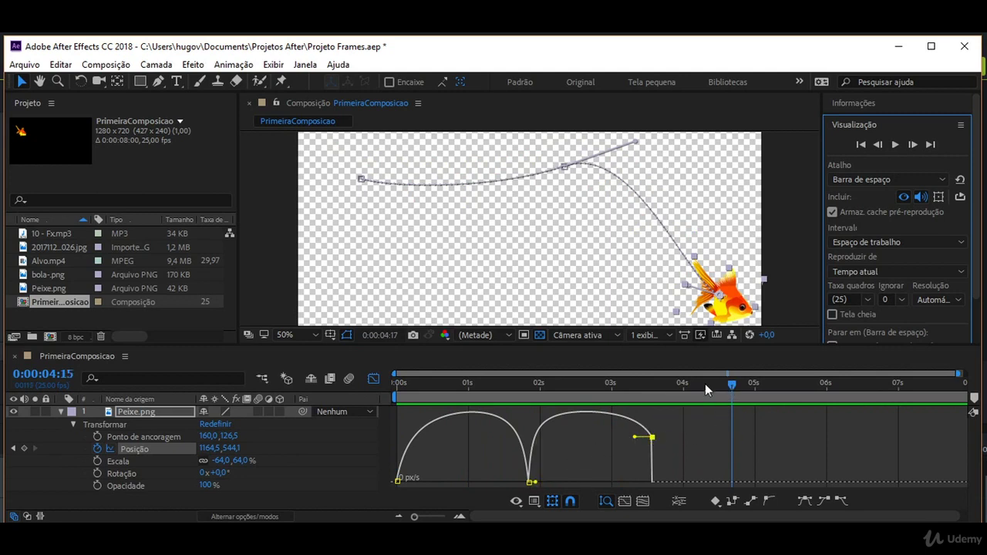
{"action": "left_click_drag", "start_coordinate": [705, 384], "coordinate": [468, 395]}
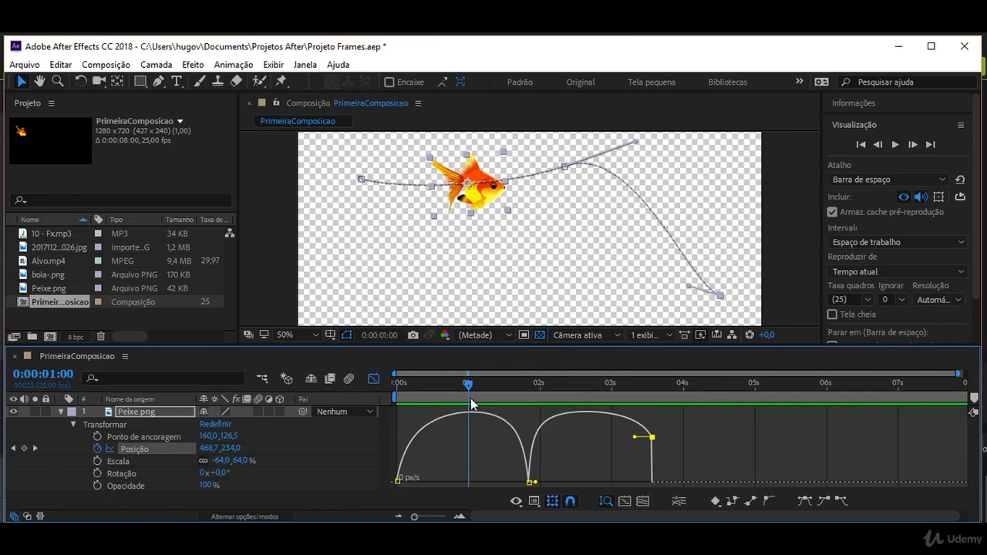
{"action": "left_click_drag", "start_coordinate": [468, 389], "coordinate": [589, 411]}
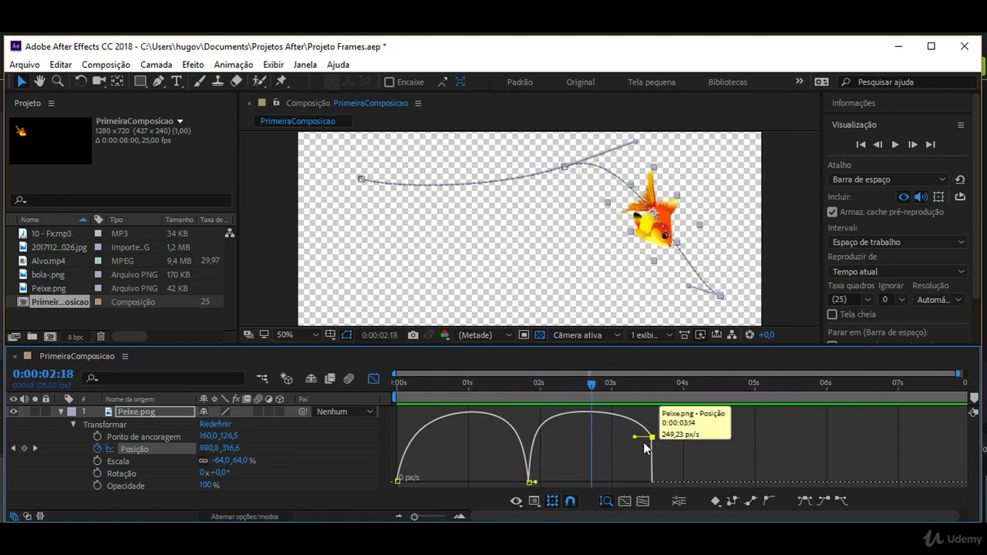
- Bring the last position keyframe to about 3.3 seconds with near-zero speed and play the animation from the start
{"action": "left_click_drag", "start_coordinate": [652, 437], "coordinate": [635, 483]}
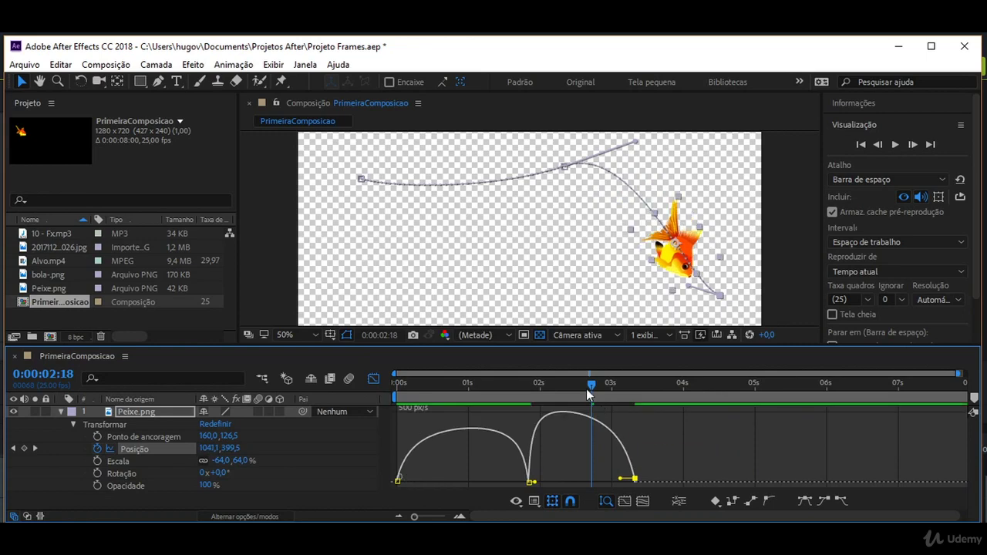
{"action": "left_click_drag", "start_coordinate": [592, 391], "coordinate": [391, 422]}
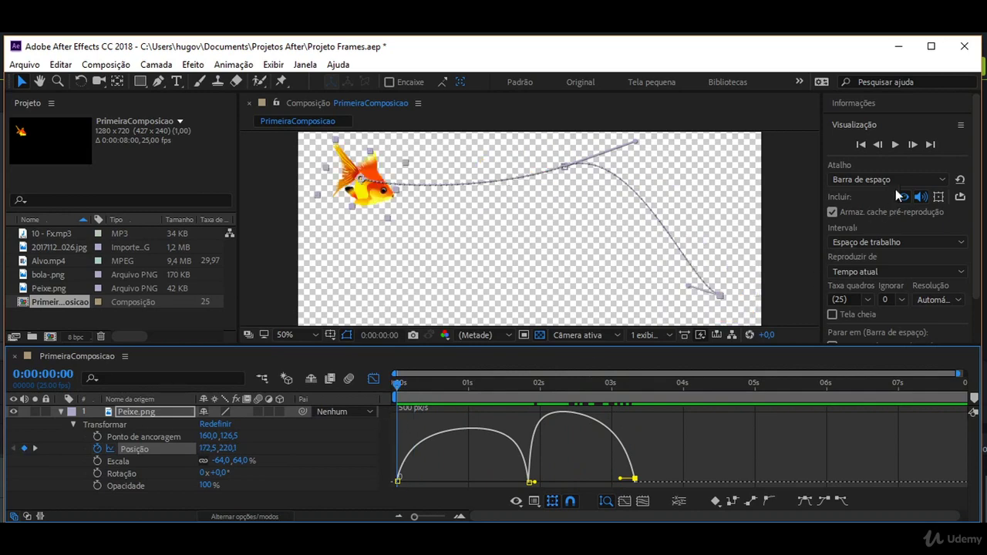
{"action": "left_click", "coordinate": [895, 145]}
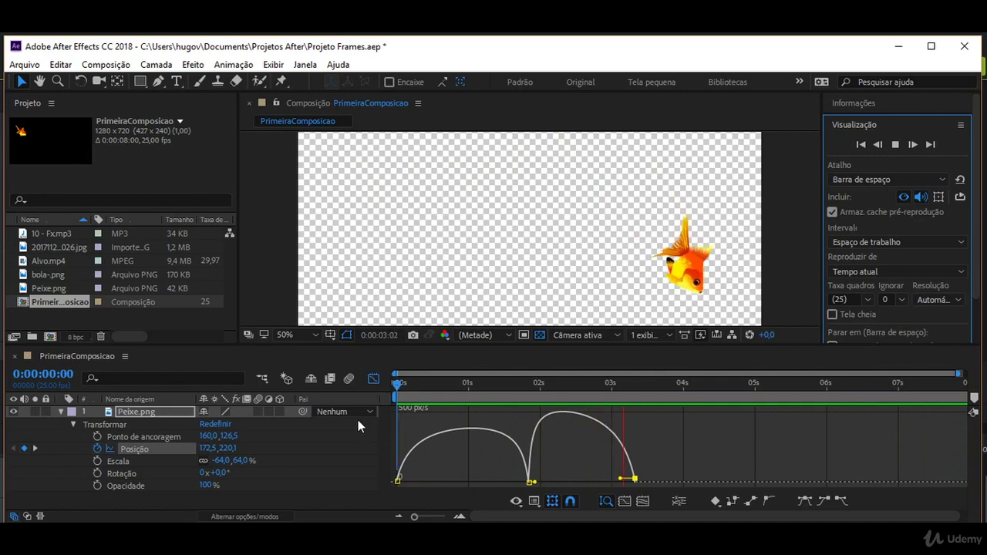
- Leave the Graph Editor, convert the first and middle position keyframes to linear, and stop the playback
{"action": "left_click", "coordinate": [370, 376]}
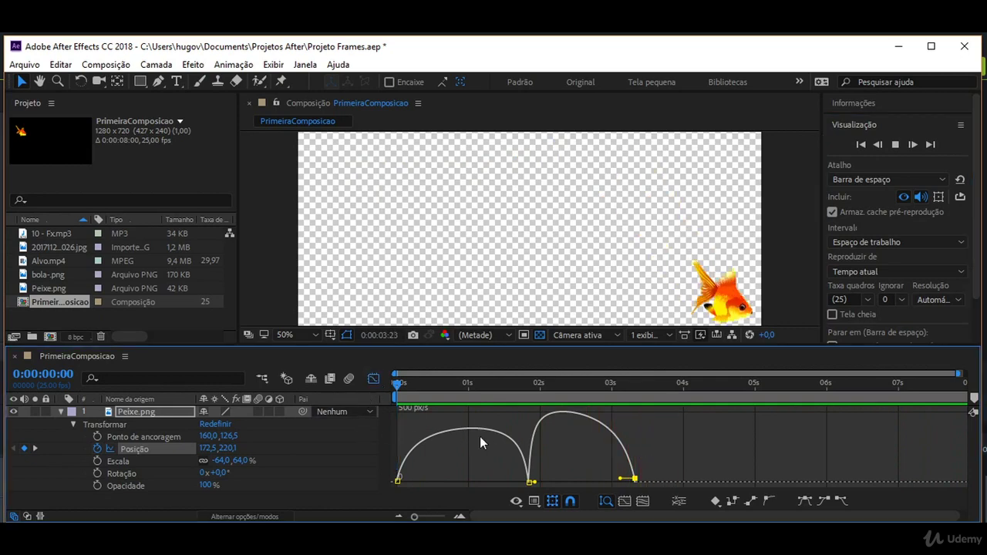
{"action": "left_click", "coordinate": [374, 382]}
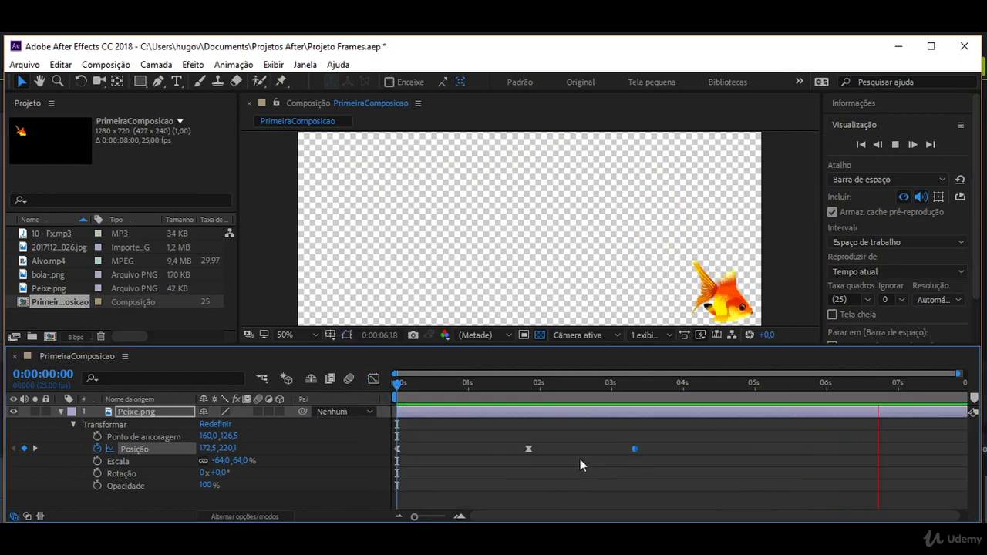
{"action": "left_click", "coordinate": [528, 449], "text": "ctrl"}
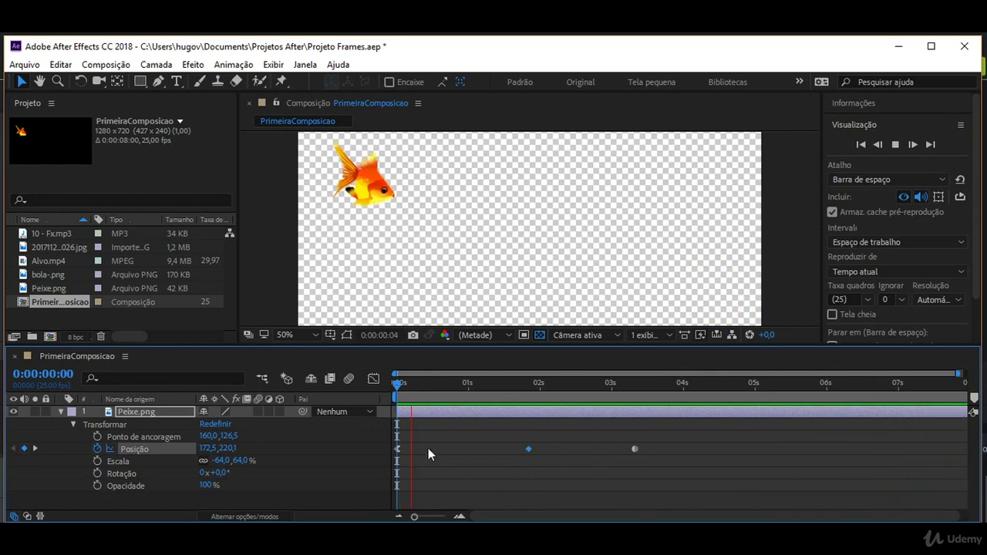
{"action": "left_click", "coordinate": [398, 449], "text": "ctrl"}
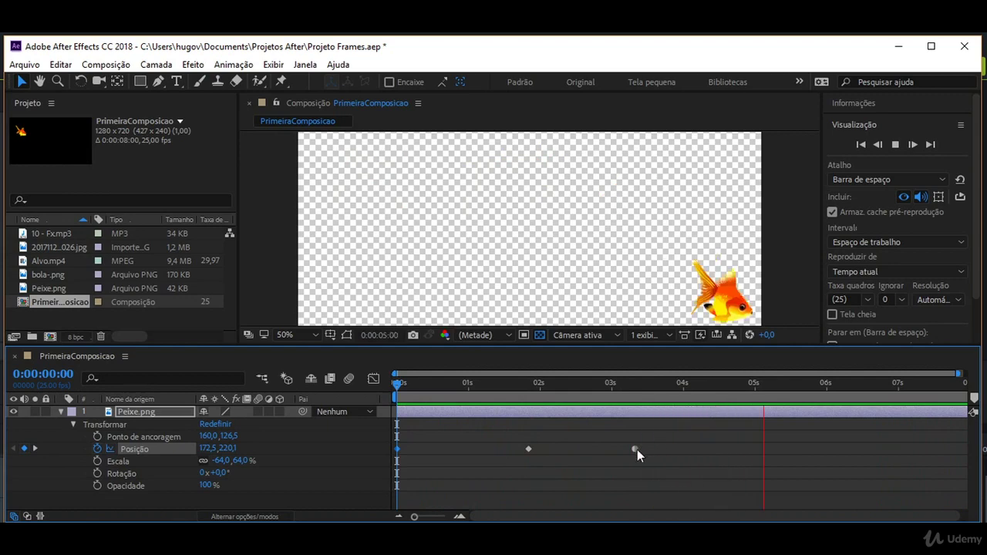
{"action": "left_click", "coordinate": [896, 145]}
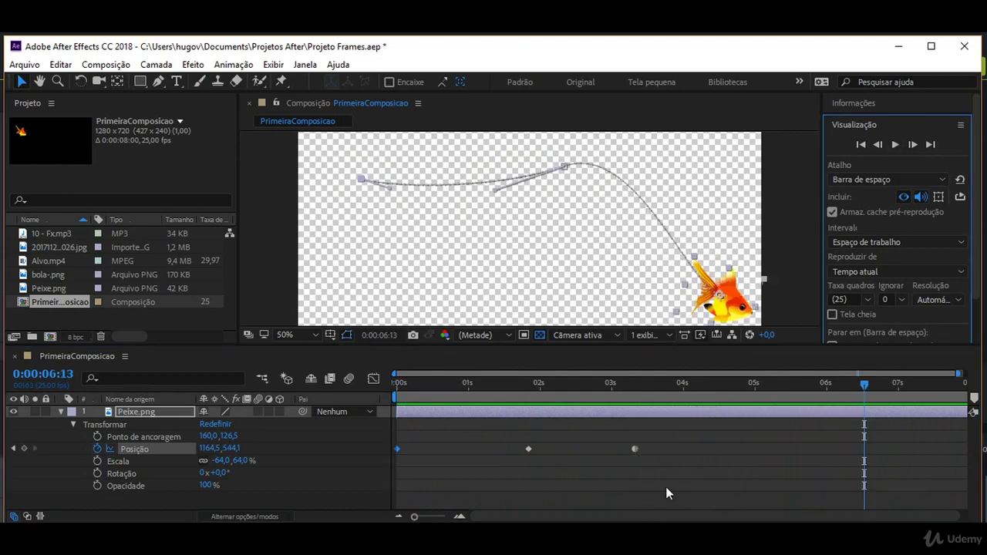
- Apply Easy Ease (Atenuação simples) to the first, middle and last position keyframes
{"action": "right_click", "coordinate": [396, 449]}
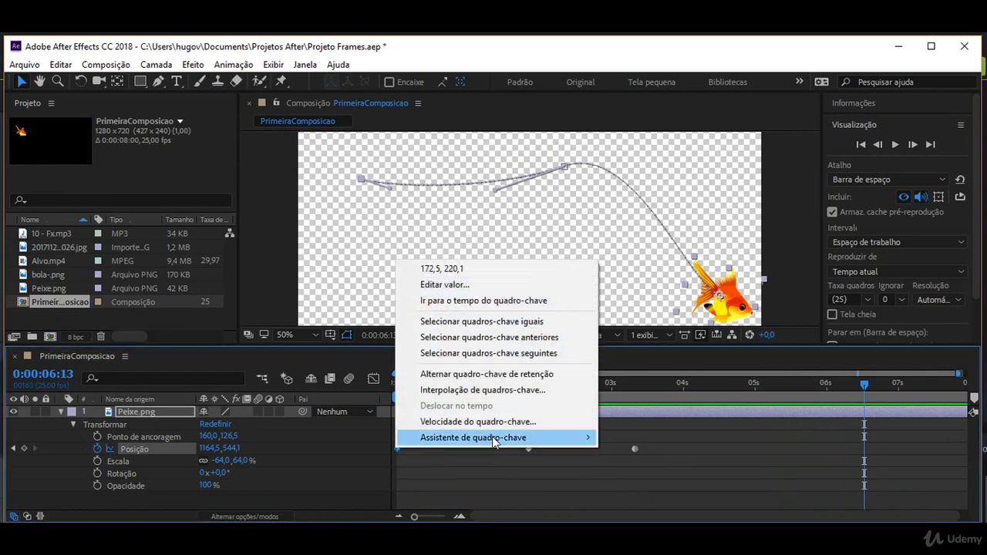
{"action": "mouse_move", "coordinate": [494, 437]}
{"action": "left_click", "coordinate": [664, 292]}
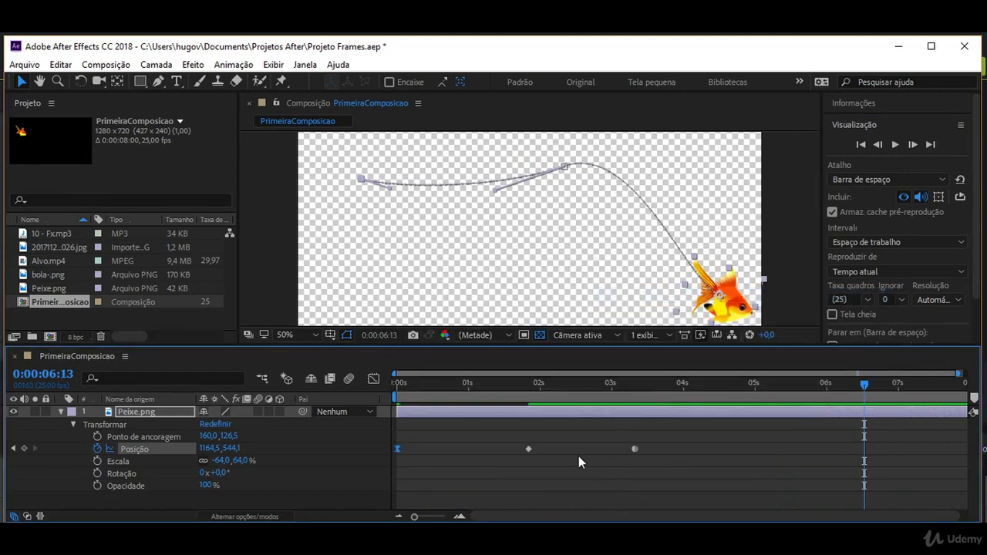
{"action": "right_click", "coordinate": [530, 449]}
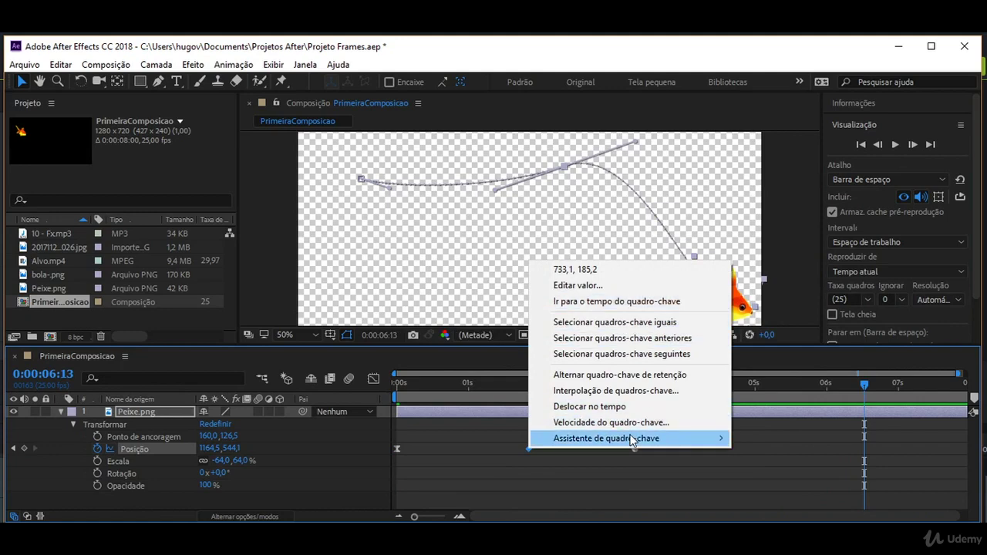
{"action": "mouse_move", "coordinate": [633, 439]}
{"action": "left_click", "coordinate": [432, 293]}
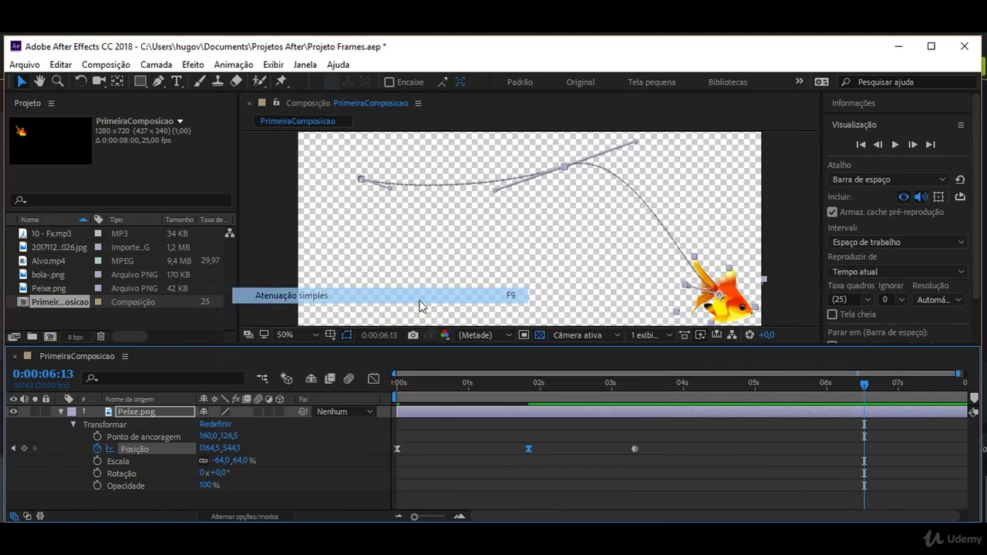
{"action": "right_click", "coordinate": [635, 450]}
{"action": "mouse_move", "coordinate": [722, 445]}
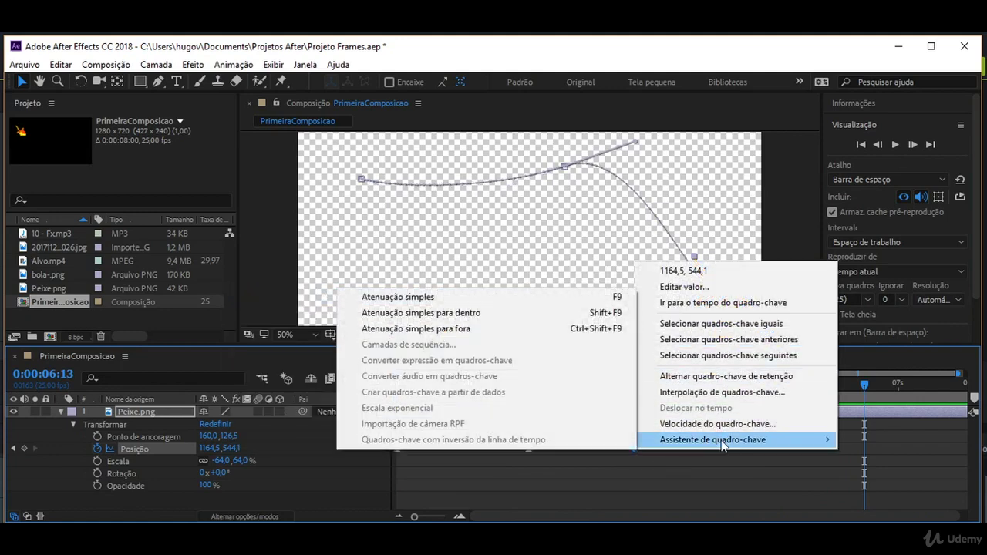
{"action": "left_click", "coordinate": [489, 300]}
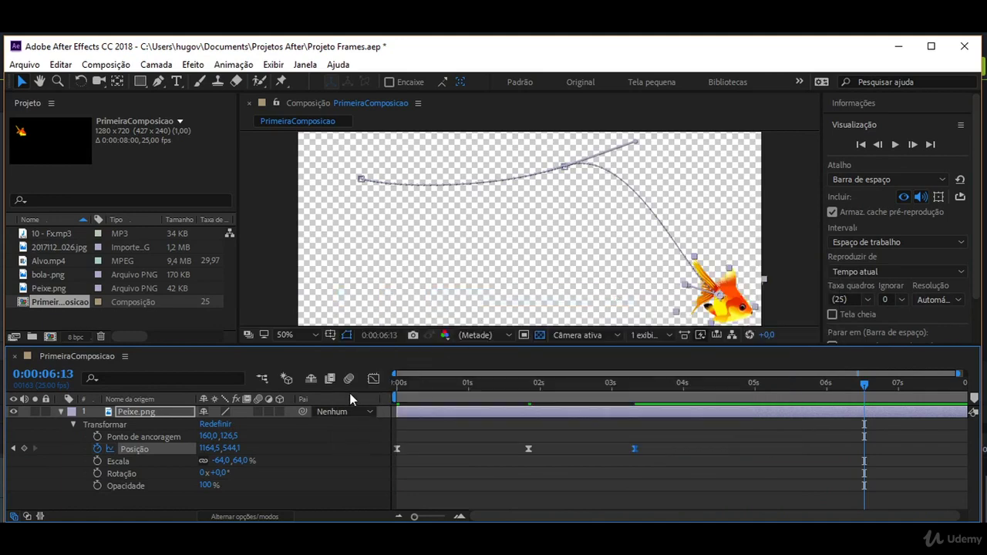
- Examine the eased speed curve in the Graph Editor while scrubbing the fish's motion, and return to the keyframe view
{"action": "left_click", "coordinate": [374, 380]}
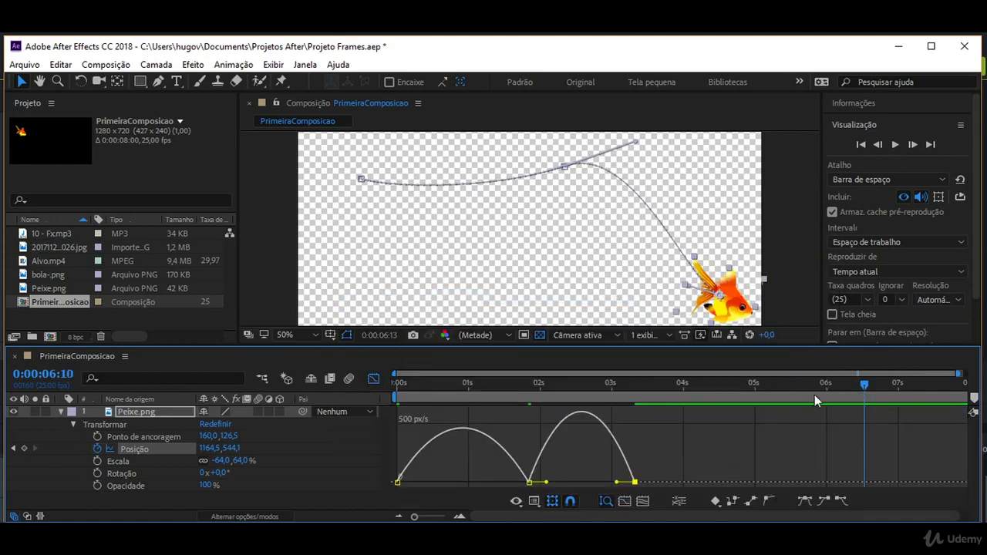
{"action": "left_click_drag", "start_coordinate": [815, 395], "coordinate": [636, 425]}
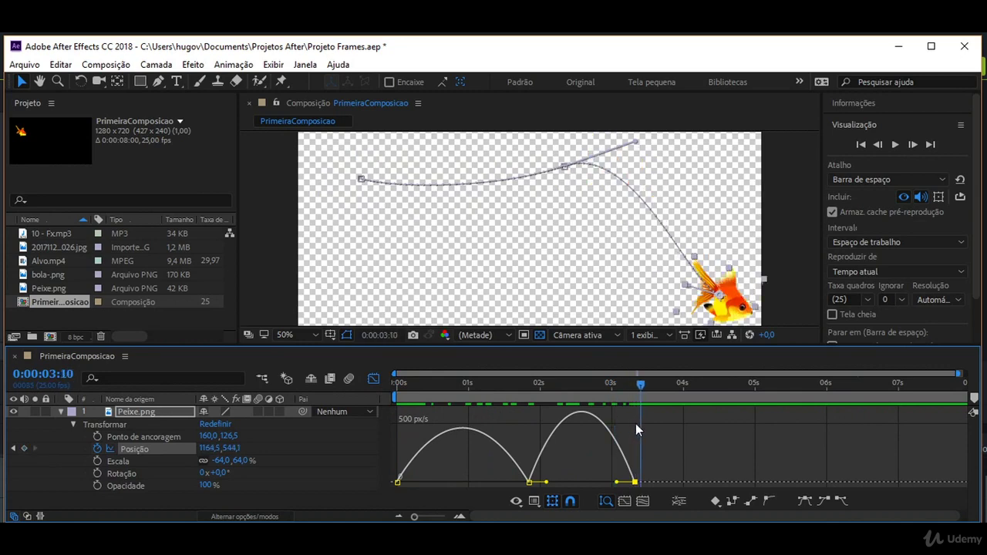
{"action": "left_click_drag", "start_coordinate": [444, 427], "coordinate": [560, 428]}
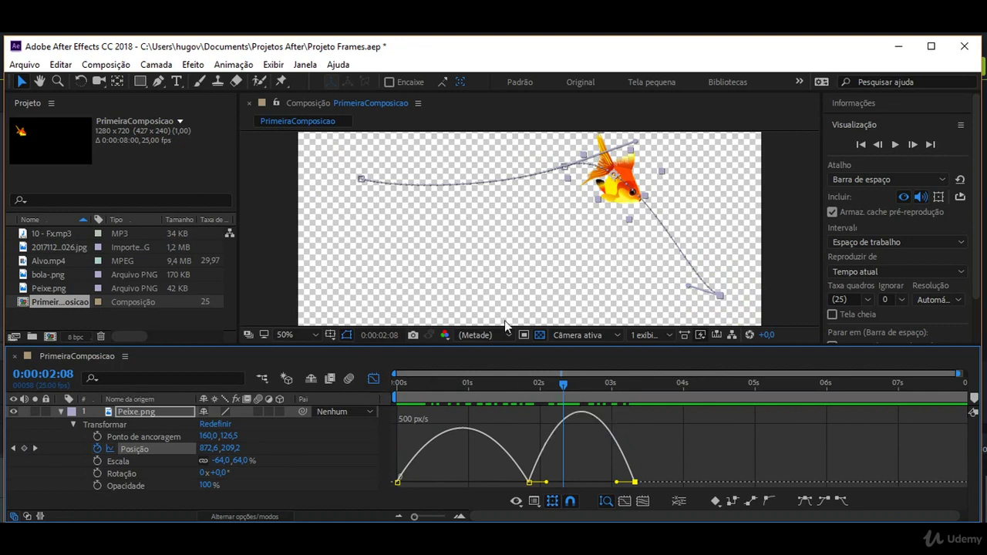
{"action": "left_click", "coordinate": [374, 382]}
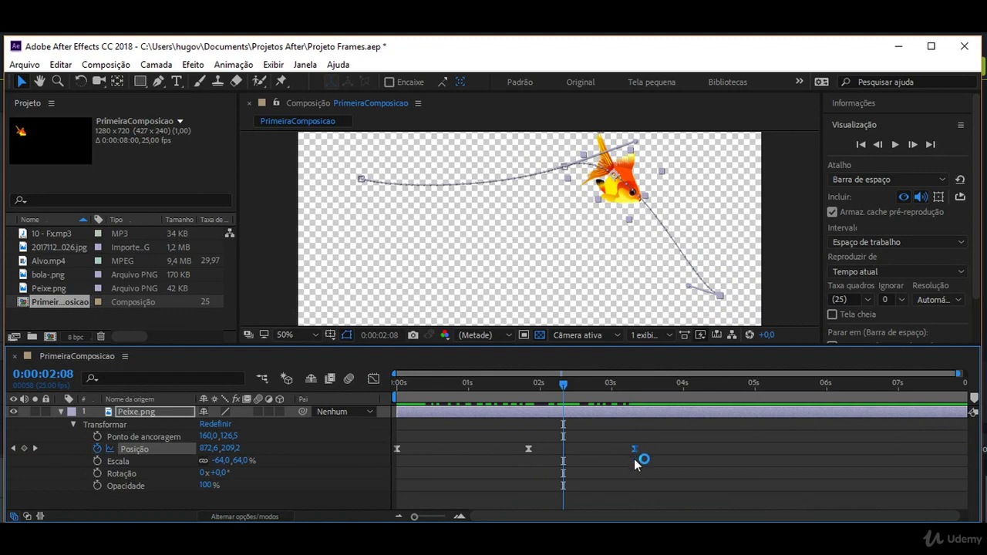
- Delete the last position keyframe and, at 0:00:01:21, move the fish to about 1169, 323 near the frame's right edge
{"action": "key", "text": "Delete"}
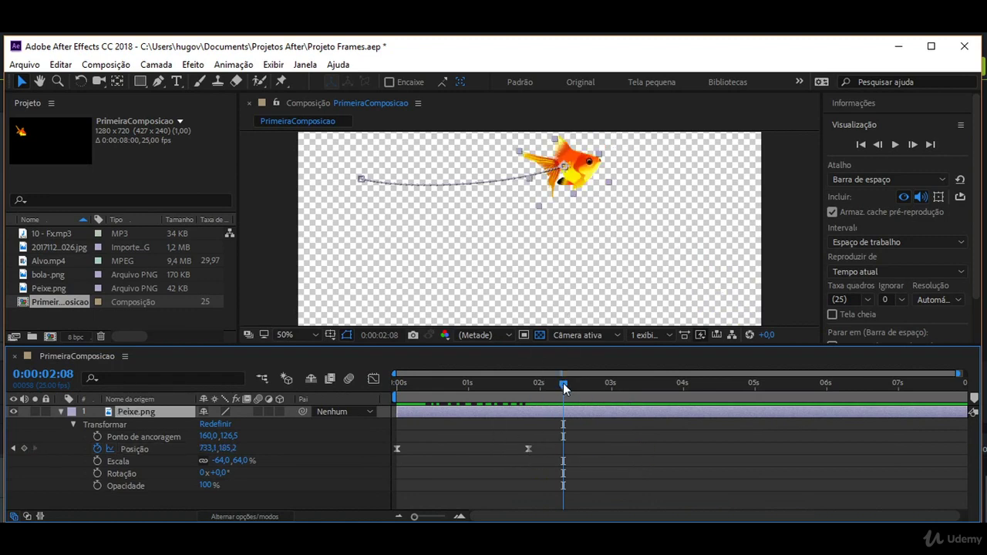
{"action": "left_click_drag", "start_coordinate": [566, 388], "coordinate": [530, 387]}
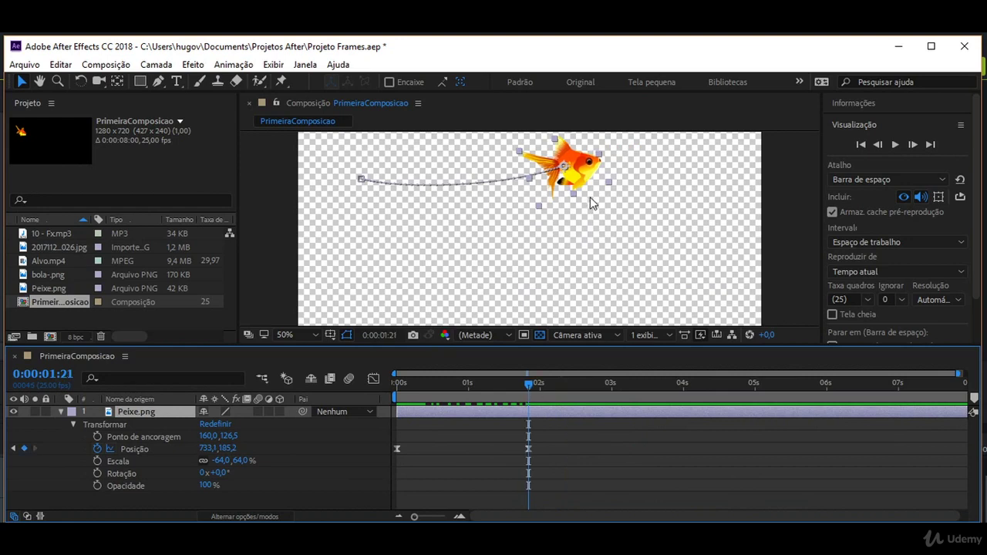
{"action": "left_click_drag", "start_coordinate": [584, 175], "coordinate": [741, 222]}
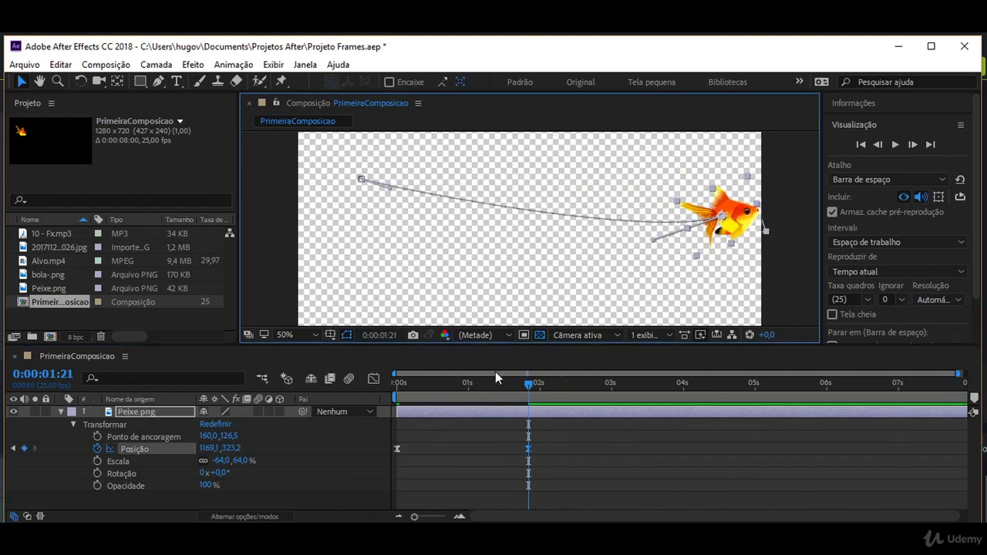
- Apply Easy Ease (Atenuação simples) to the two remaining position keyframes
{"action": "right_click", "coordinate": [396, 448]}
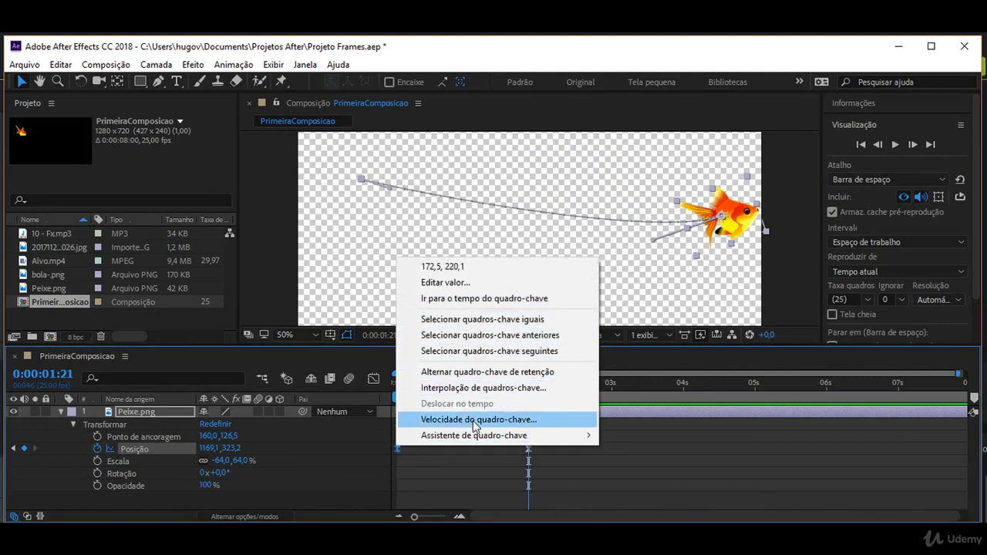
{"action": "mouse_move", "coordinate": [470, 435]}
{"action": "left_click", "coordinate": [658, 293]}
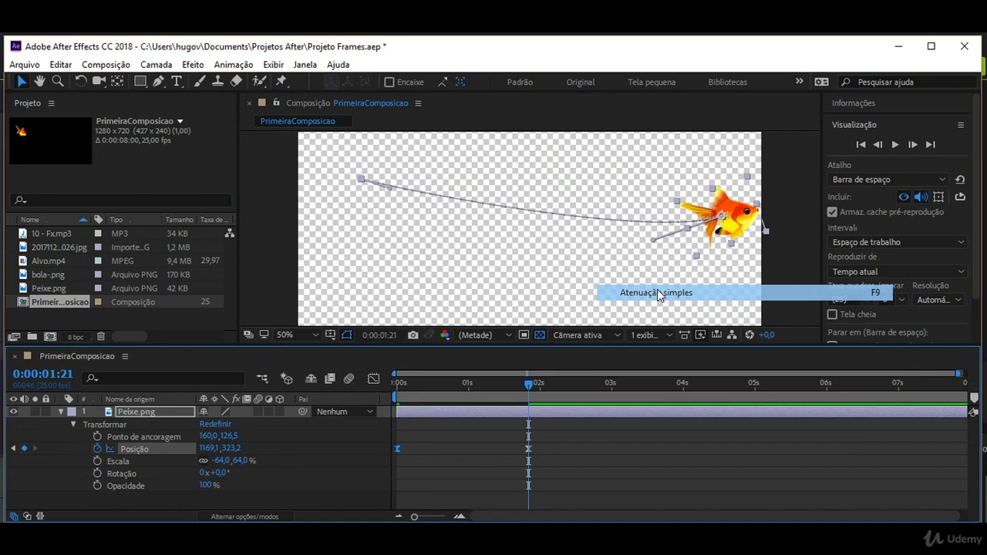
{"action": "right_click", "coordinate": [528, 448]}
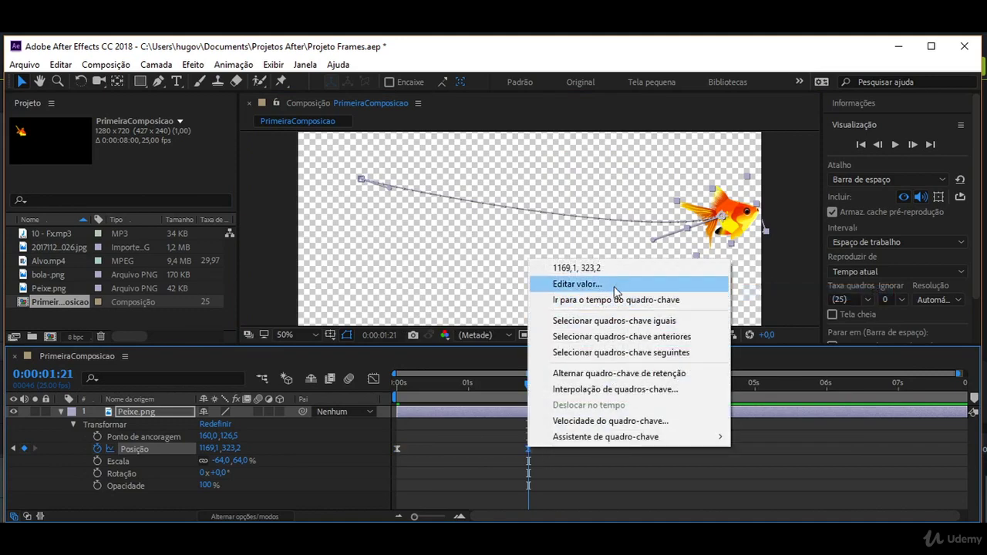
{"action": "mouse_move", "coordinate": [615, 437]}
{"action": "left_click", "coordinate": [388, 308]}
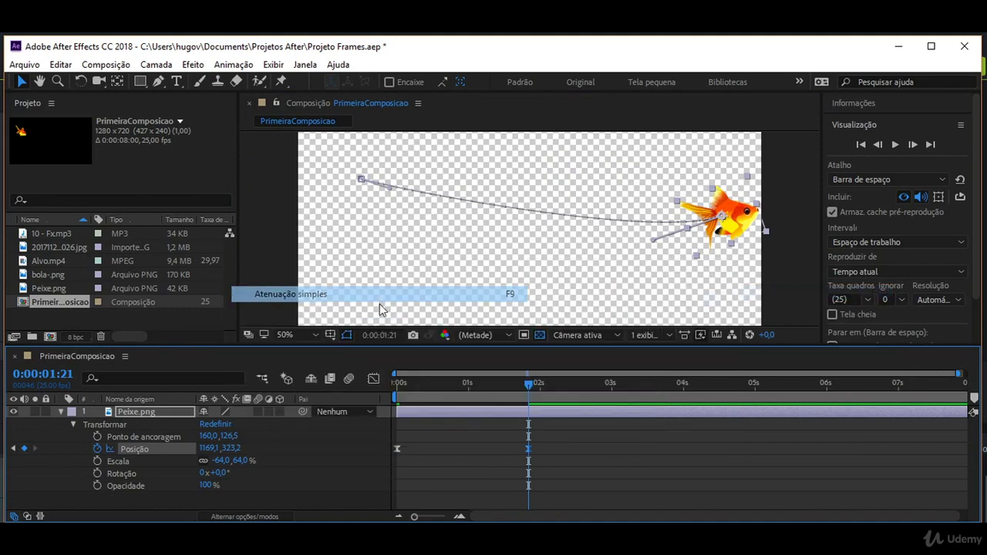
- Show the position speed curve in the Graph Editor and scrub the fish's eased motion back to the start
{"action": "left_click", "coordinate": [373, 379]}
{"action": "left_click_drag", "start_coordinate": [524, 398], "coordinate": [475, 397]}
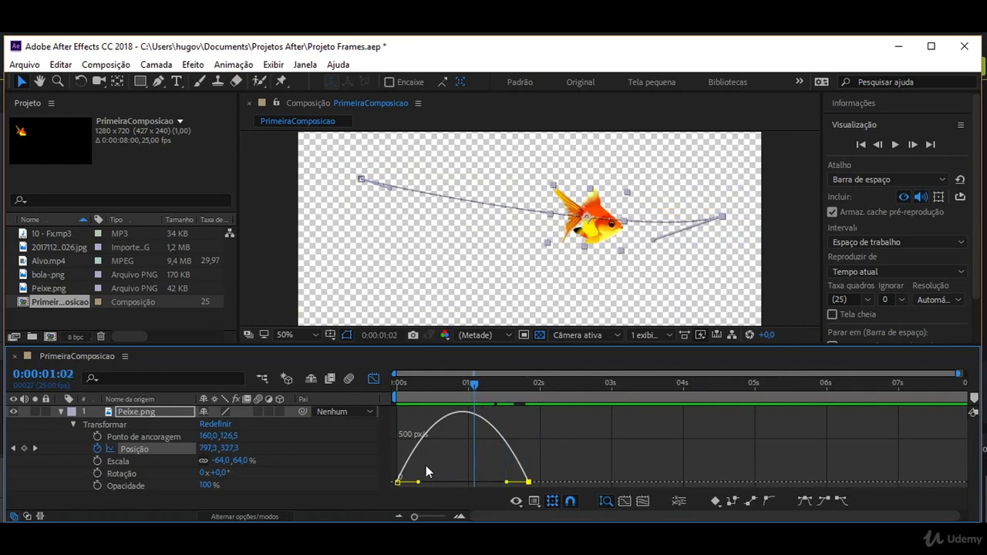
{"action": "left_click_drag", "start_coordinate": [400, 484], "coordinate": [400, 415]}
{"action": "left_click_drag", "start_coordinate": [476, 385], "coordinate": [397, 482]}
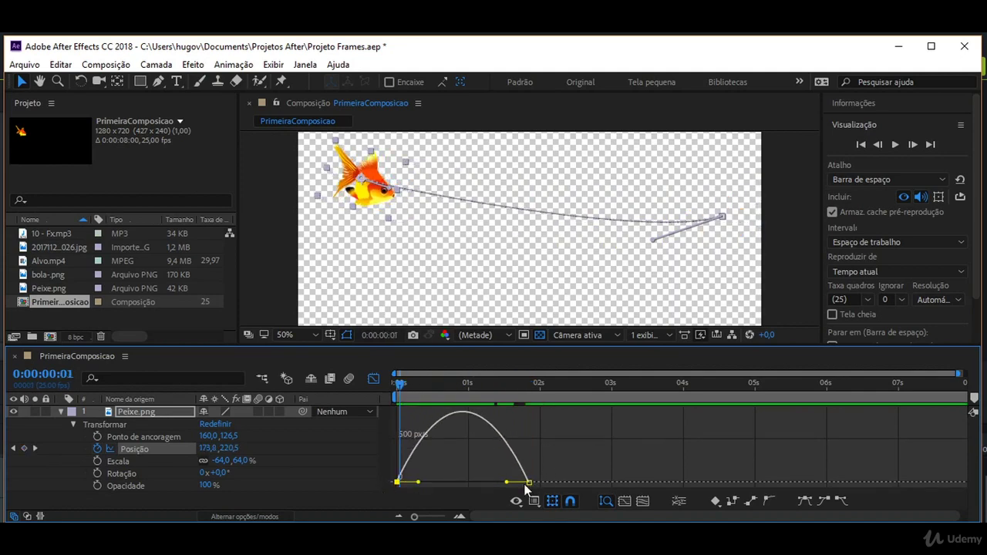
- Move the last position keyframe to about 2 seconds with its speed raised above 500 px/s, and preview the accelerating fish
{"action": "left_click_drag", "start_coordinate": [529, 484], "coordinate": [539, 412]}
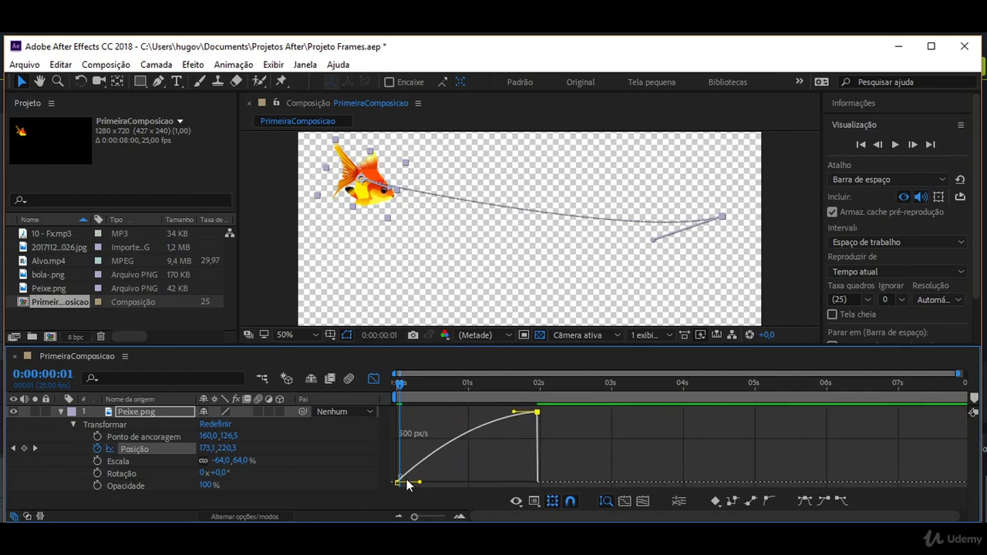
{"action": "left_click_drag", "start_coordinate": [407, 391], "coordinate": [746, 339]}
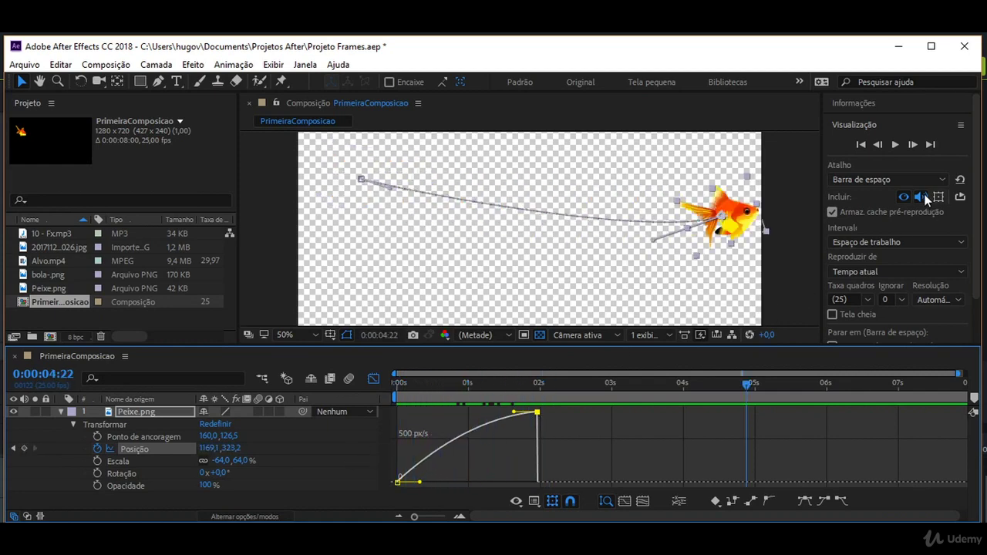
{"action": "left_click", "coordinate": [895, 145]}
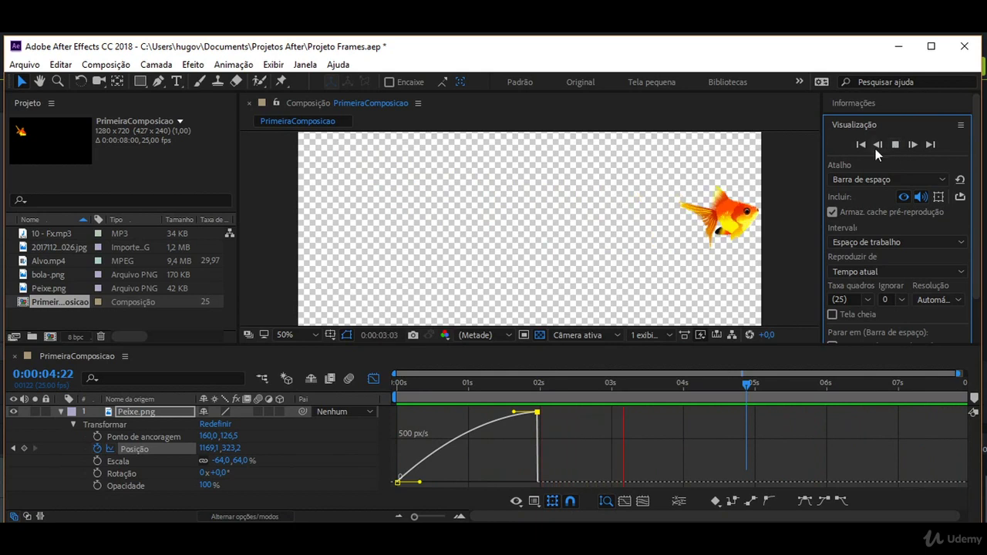
{"action": "left_click", "coordinate": [896, 146]}
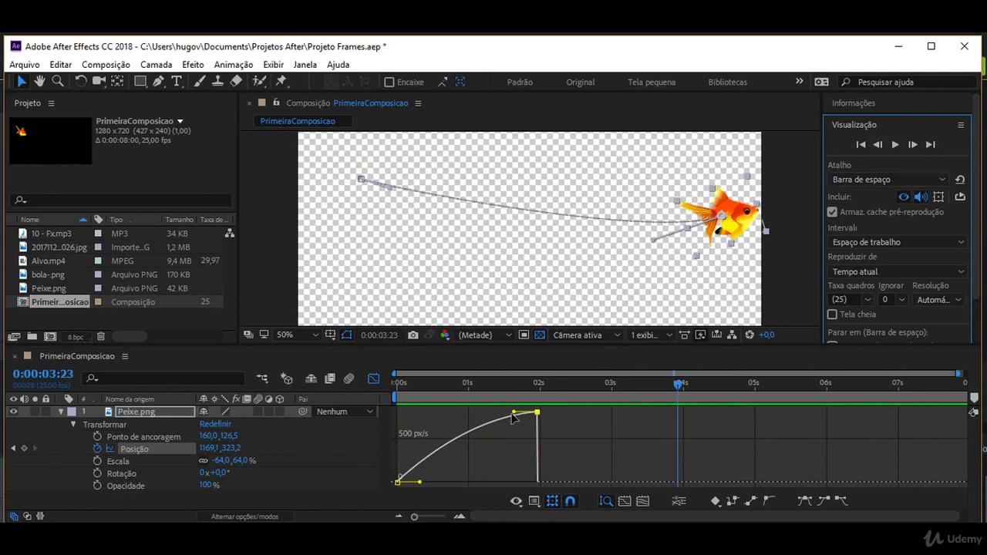
- Lower the last position keyframe's incoming speed below 500 px/s with its handle and preview the motion
{"action": "left_click_drag", "start_coordinate": [516, 415], "coordinate": [518, 449]}
{"action": "left_click_drag", "start_coordinate": [676, 387], "coordinate": [433, 391]}
{"action": "left_click", "coordinate": [896, 146]}
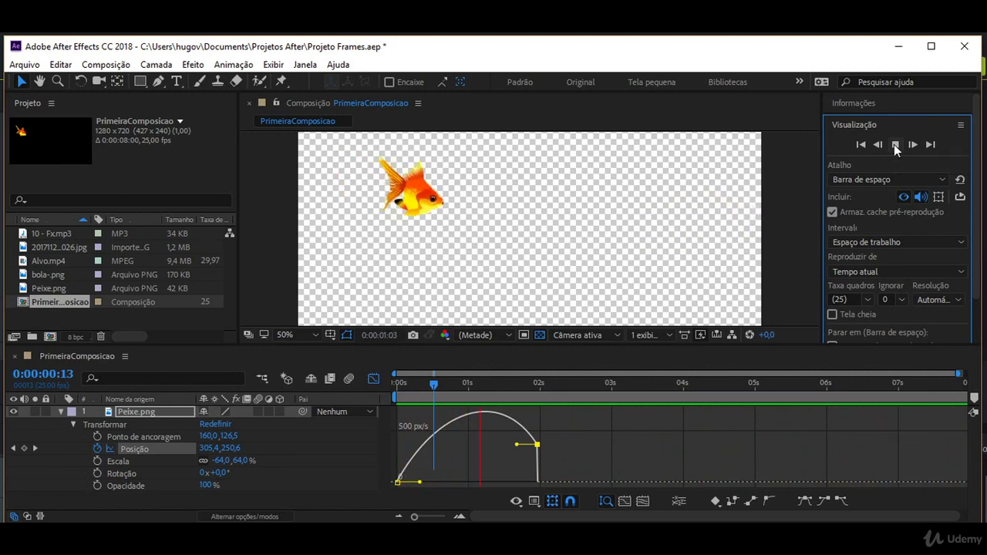
{"action": "left_click", "coordinate": [896, 145]}
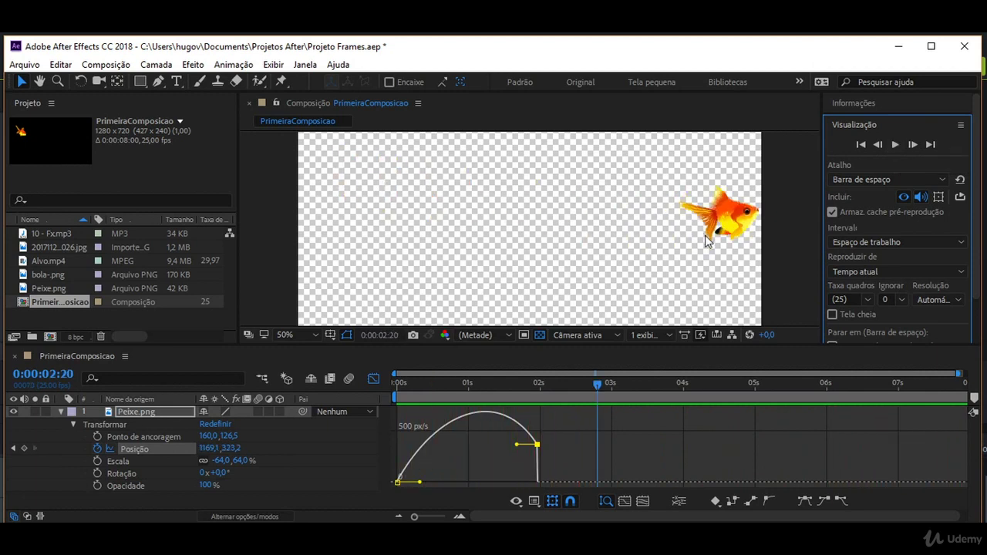
- Raise both position keyframes to about 750 px/s, with the last one at 0:00:01:20, and preview the slowdown mid-path
{"action": "left_click_drag", "start_coordinate": [537, 446], "coordinate": [535, 424]}
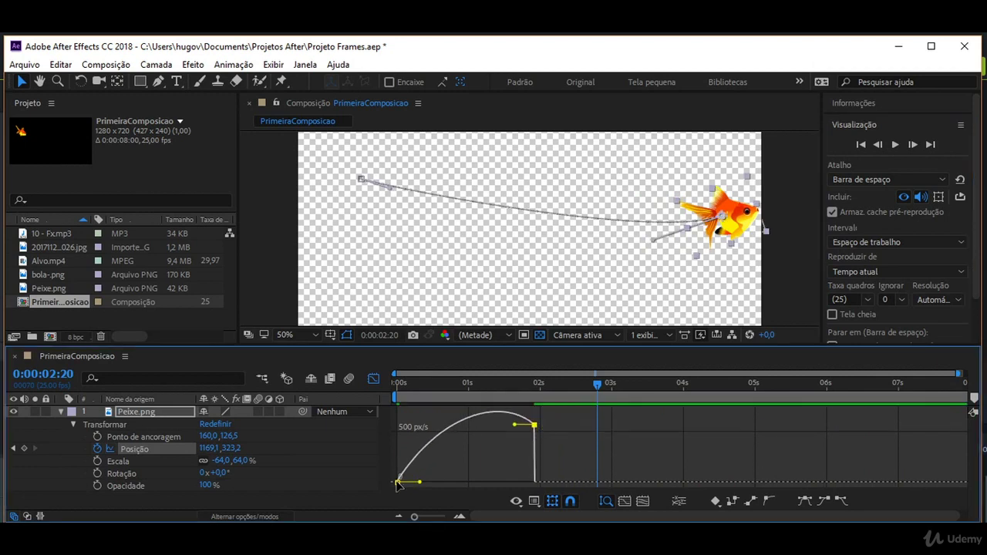
{"action": "left_click_drag", "start_coordinate": [397, 483], "coordinate": [395, 411]}
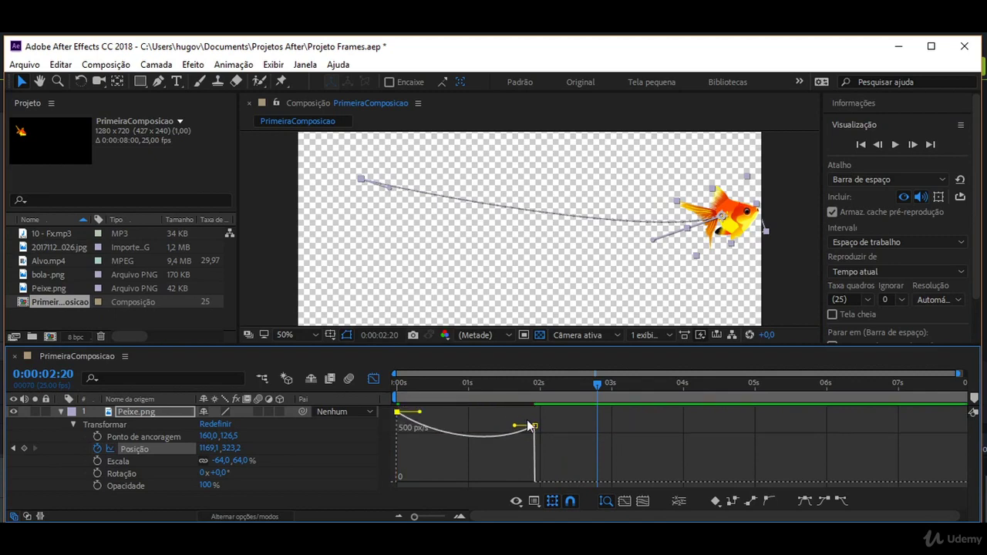
{"action": "mouse_move", "coordinate": [535, 425]}
{"action": "left_mouse_down"}
{"action": "mouse_move", "coordinate": [533, 451]}
{"action": "mouse_move", "coordinate": [530, 413]}
{"action": "left_mouse_up"}
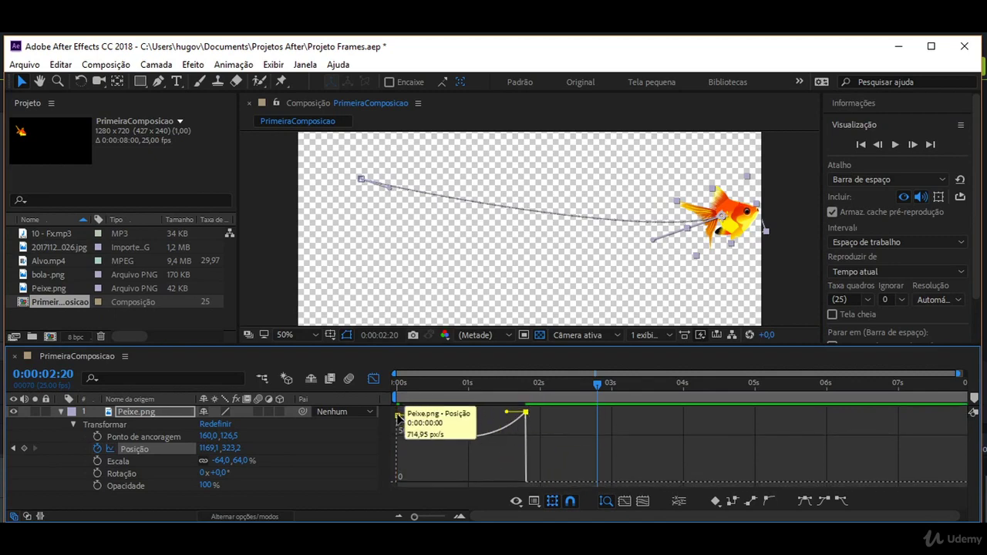
{"action": "left_click_drag", "start_coordinate": [397, 417], "coordinate": [397, 414]}
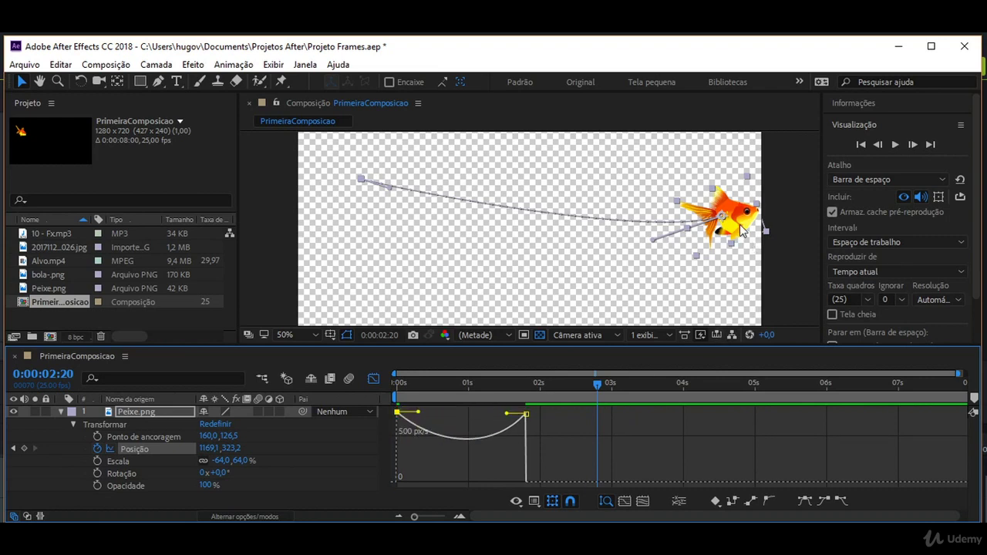
{"action": "left_click", "coordinate": [897, 147]}
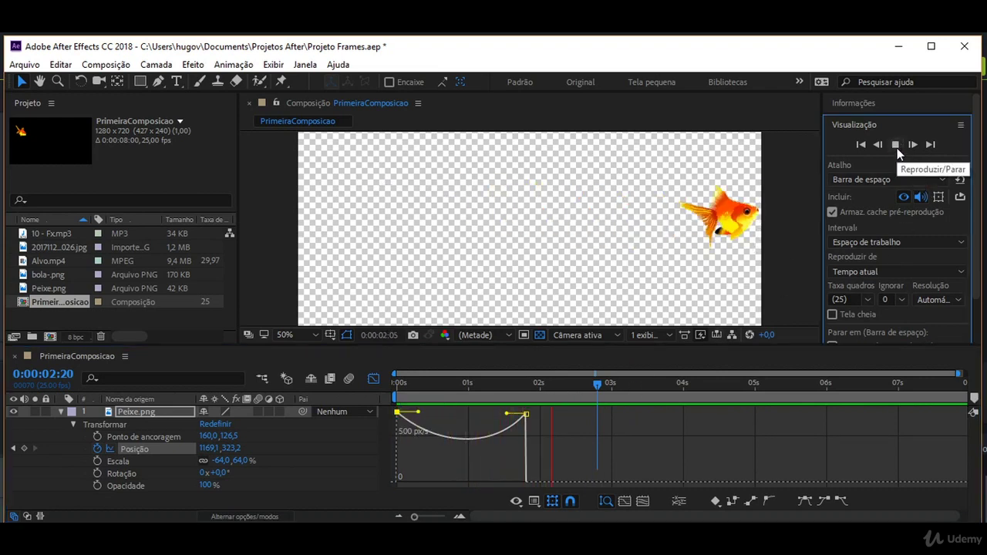
{"action": "left_click", "coordinate": [896, 146]}
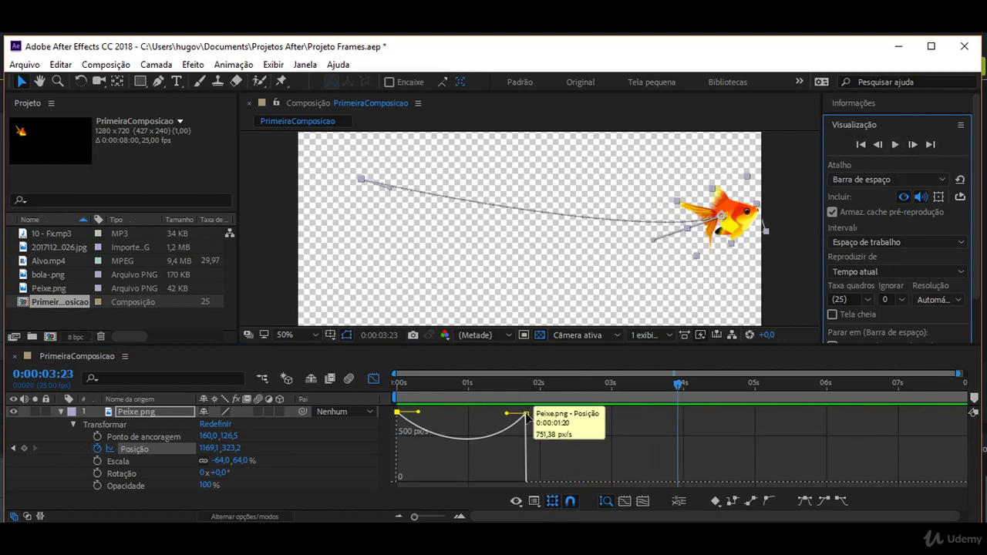
- Move the last position keyframe to about 3.6 seconds at about 1000 px/s, lower the first to near-zero speed, and preview the animation
{"action": "left_click_drag", "start_coordinate": [528, 415], "coordinate": [657, 409]}
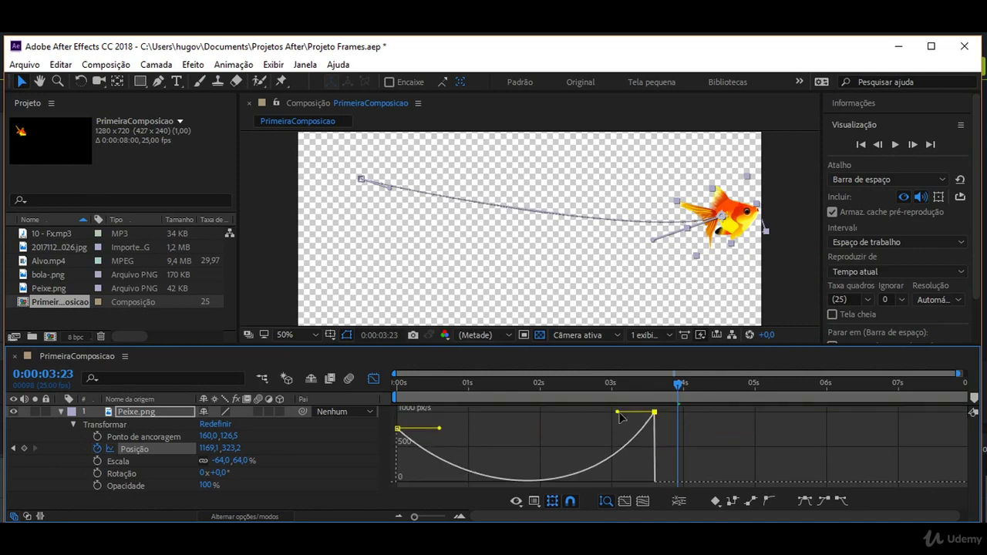
{"action": "left_click_drag", "start_coordinate": [398, 432], "coordinate": [400, 483]}
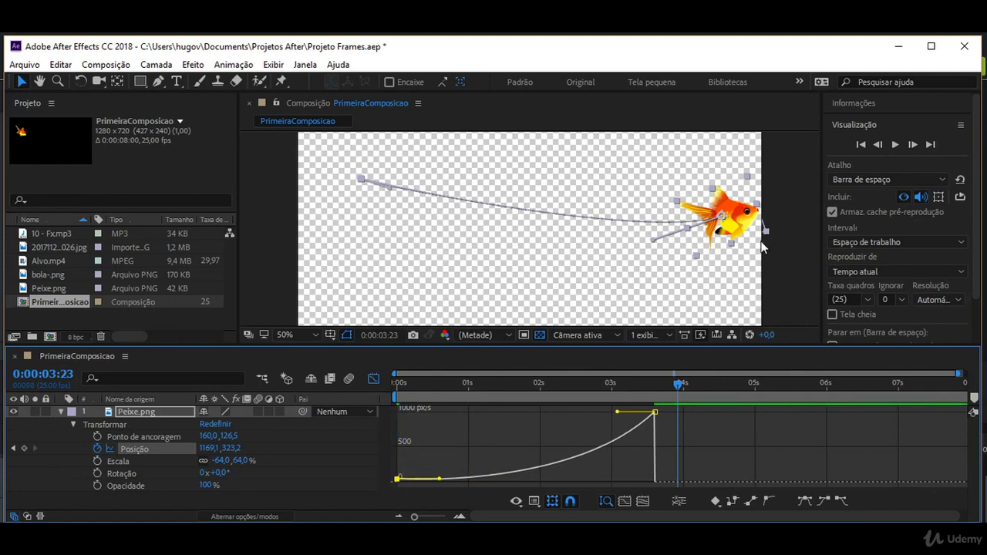
{"action": "left_click", "coordinate": [895, 145]}
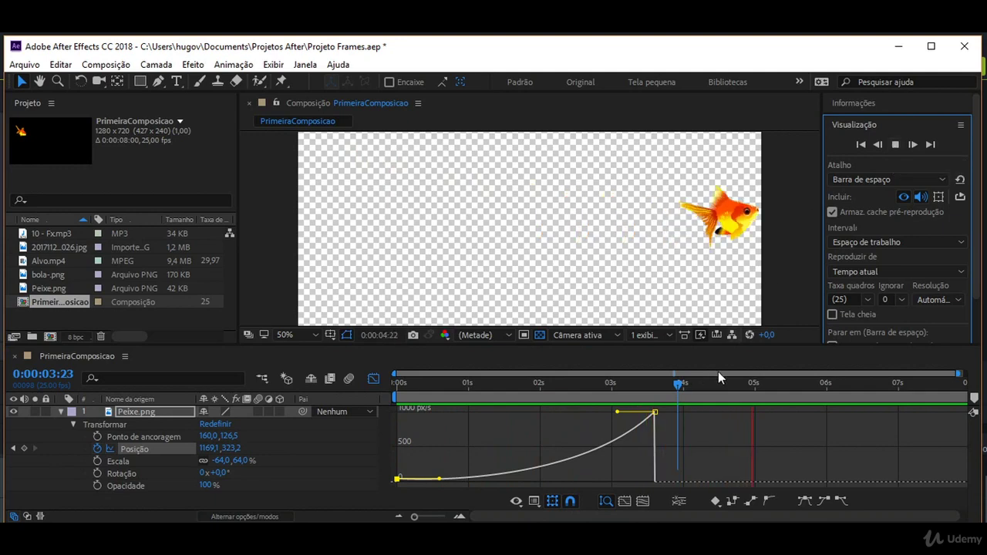
{"action": "left_click", "coordinate": [896, 146]}
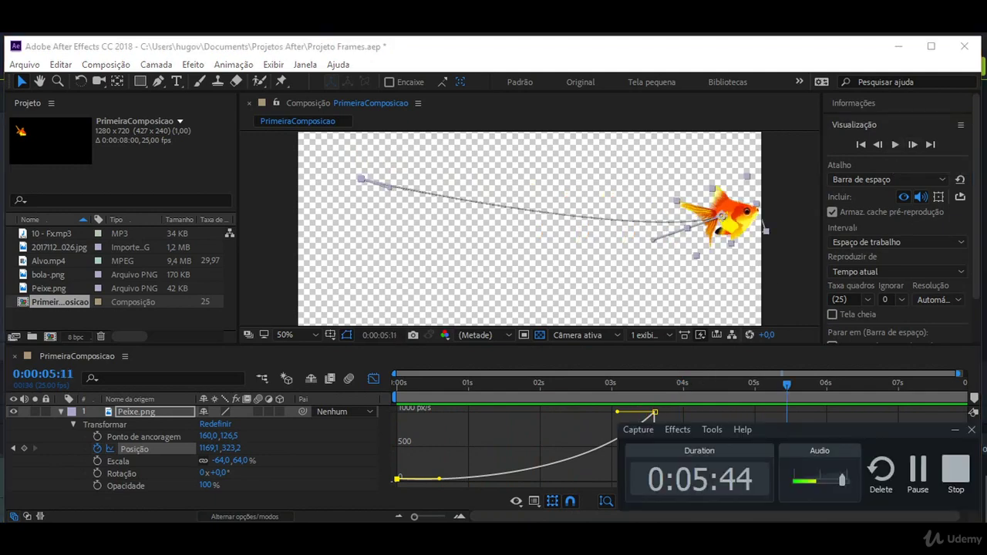